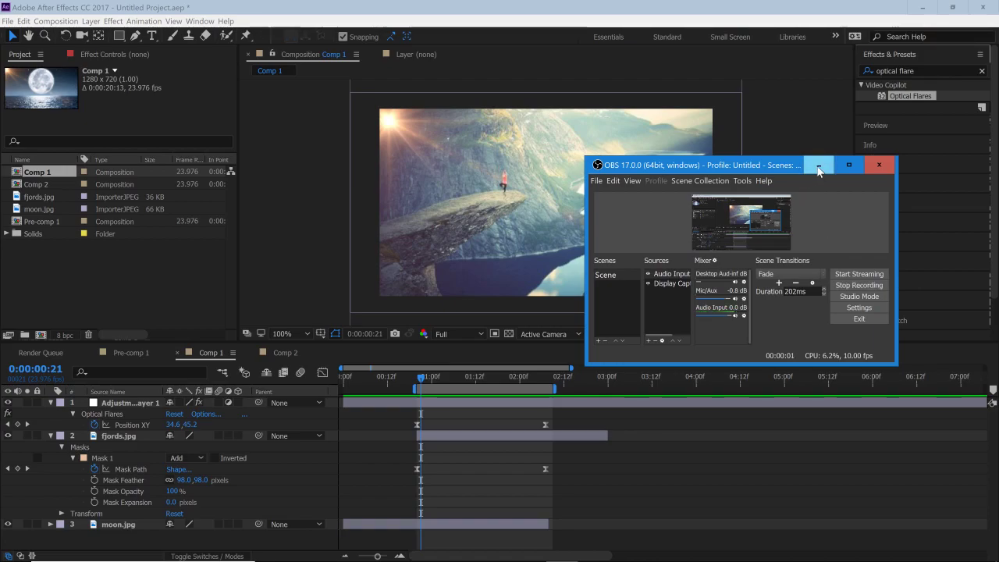
Play back the Comp 1 fjords-to-moon transition from the Preview panel.
click(817, 165)
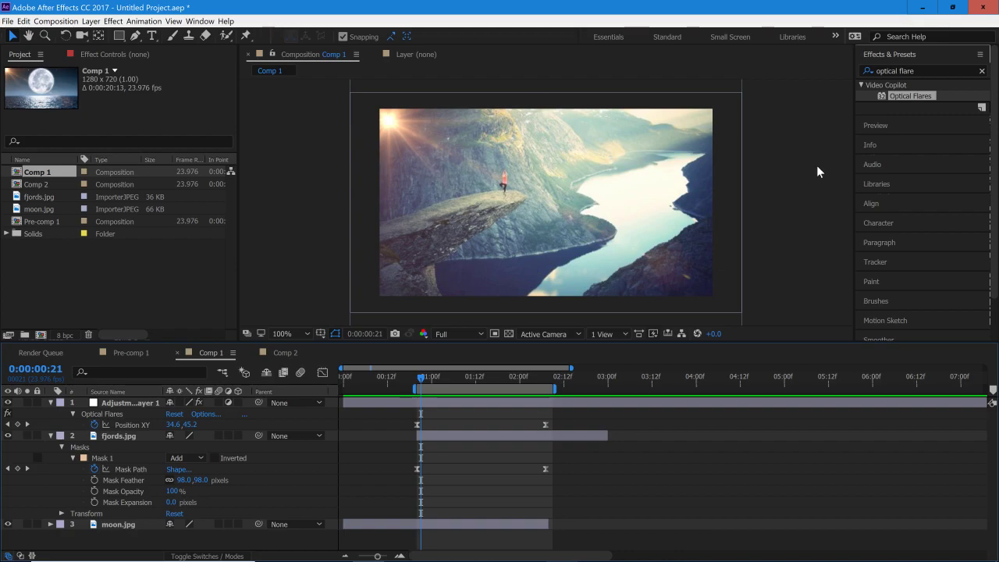
click(886, 55)
click(885, 75)
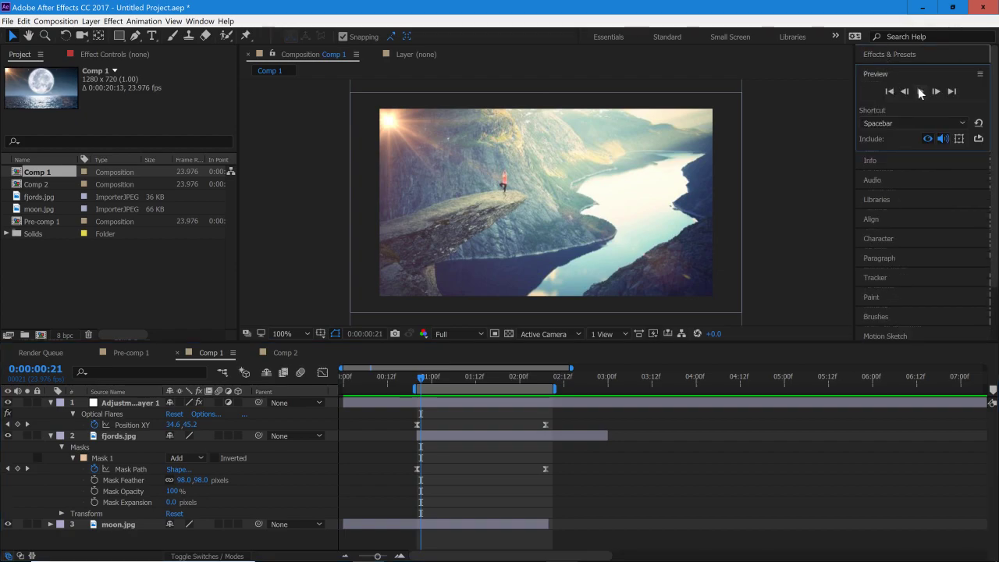
click(920, 91)
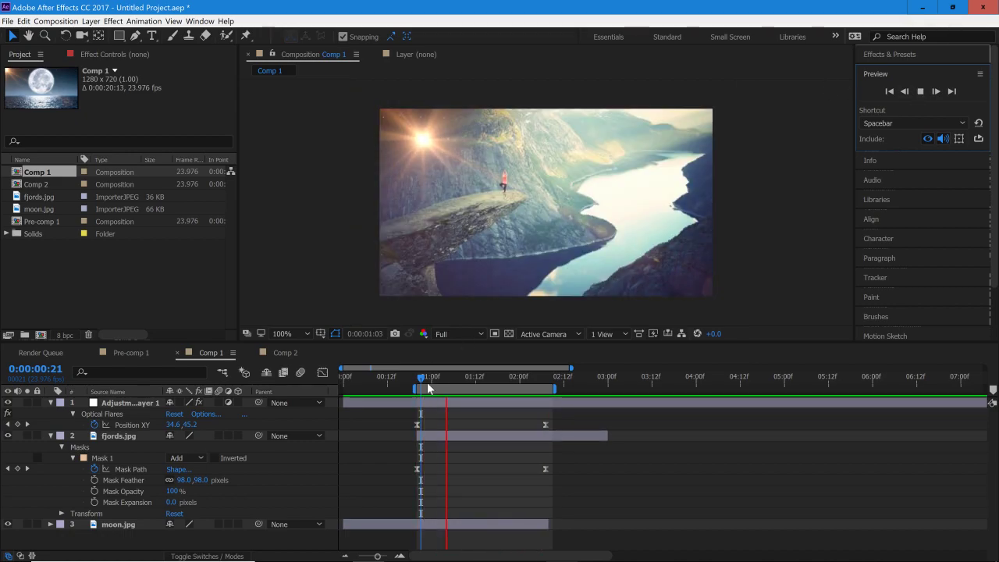
click(423, 379)
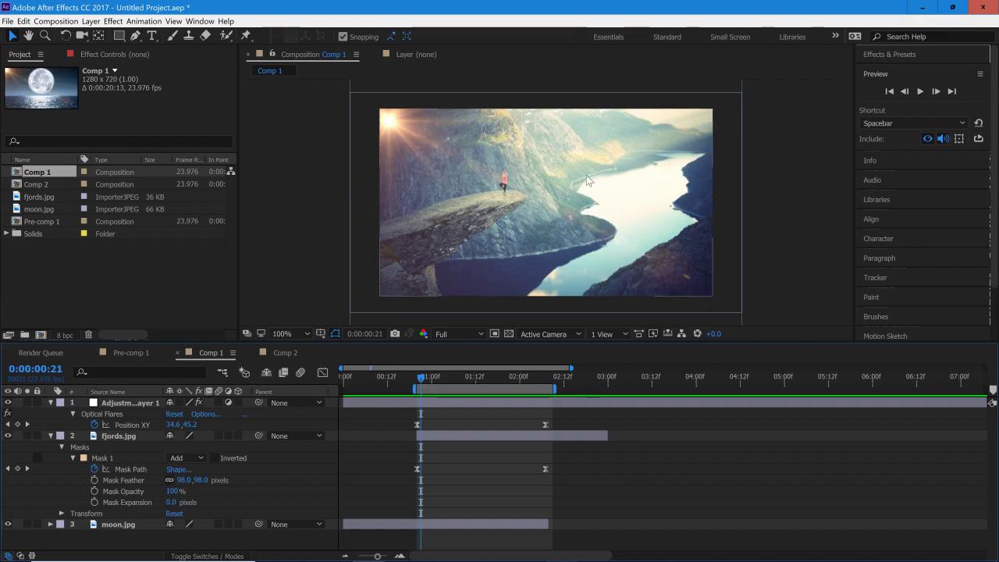
Scrub the transition to 0:00:01:14, then replay it and stop at 0:00:02:06.
click(425, 377)
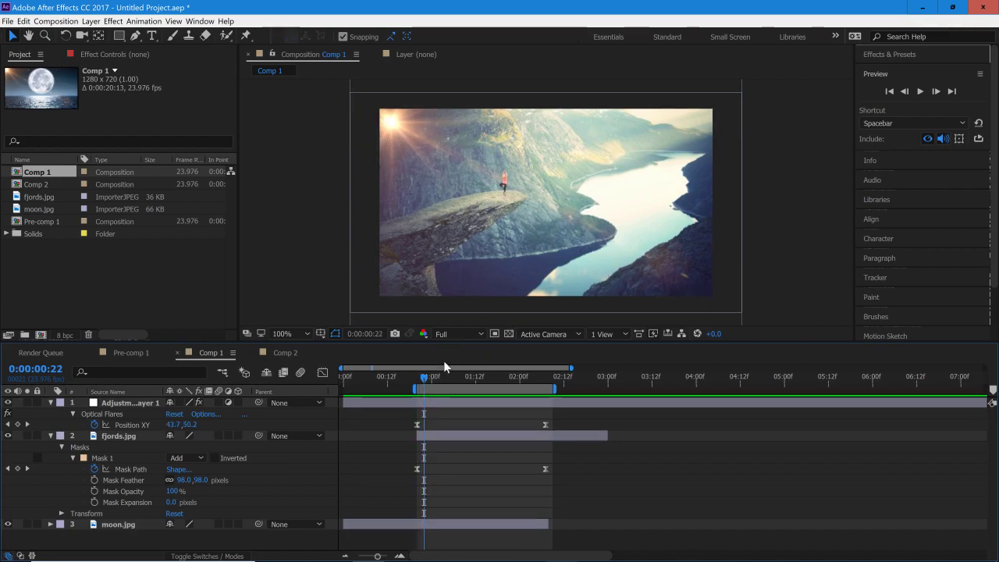
mouse_move(421, 376)
mouse_down()
mouse_move(441, 389)
mouse_move(510, 386)
mouse_move(444, 393)
mouse_move(520, 398)
mouse_up()
click(484, 380)
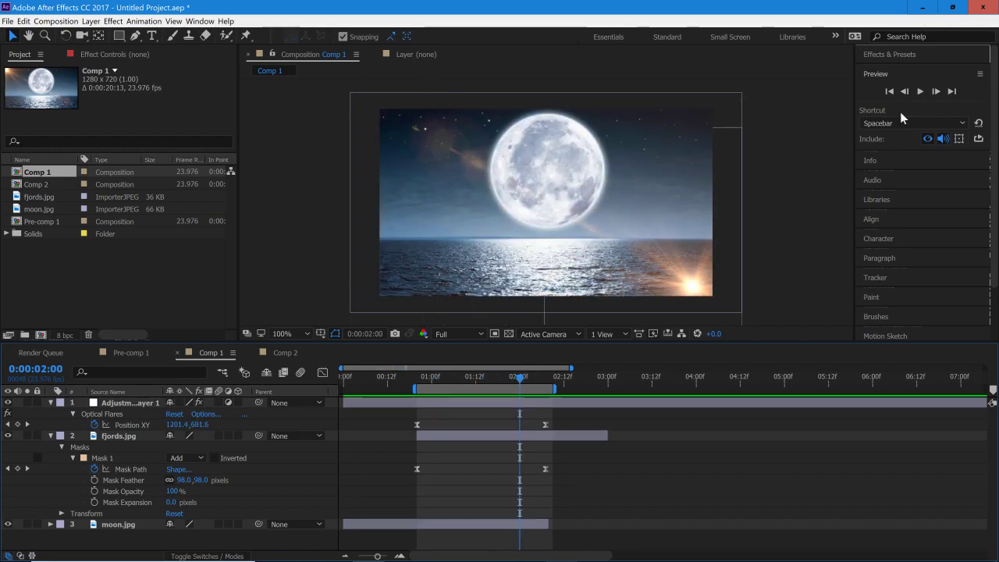
click(921, 91)
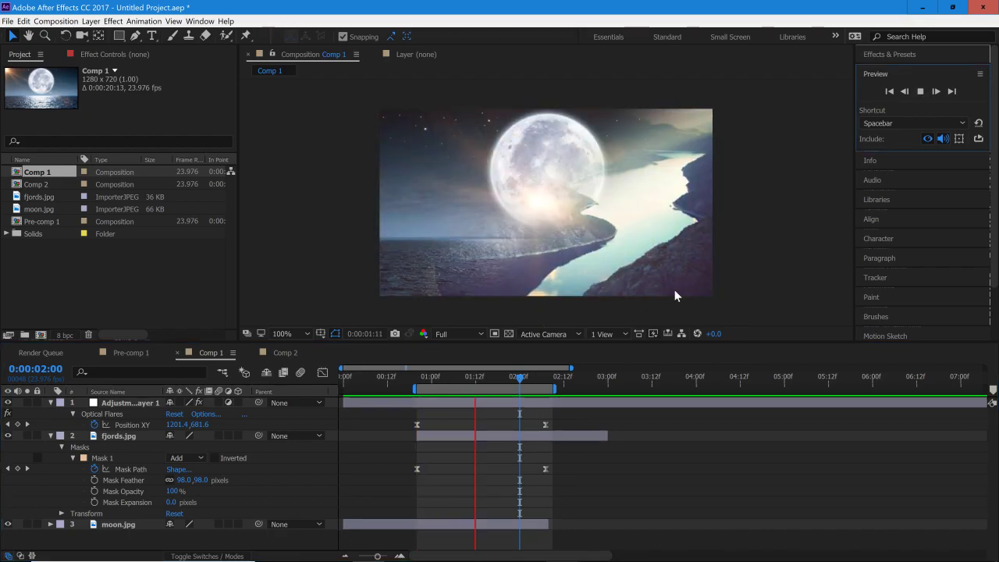
click(428, 405)
key(space)
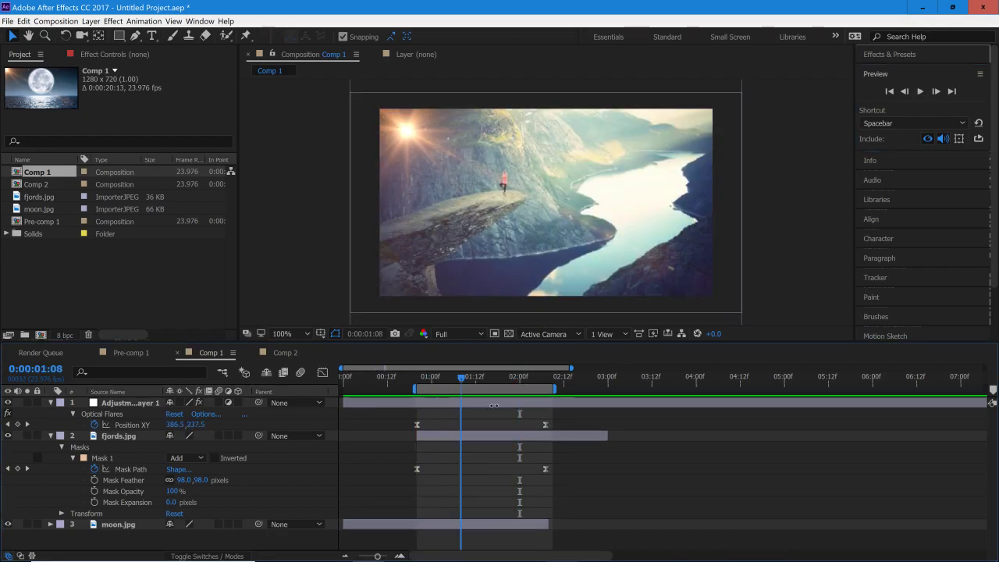
key(space)
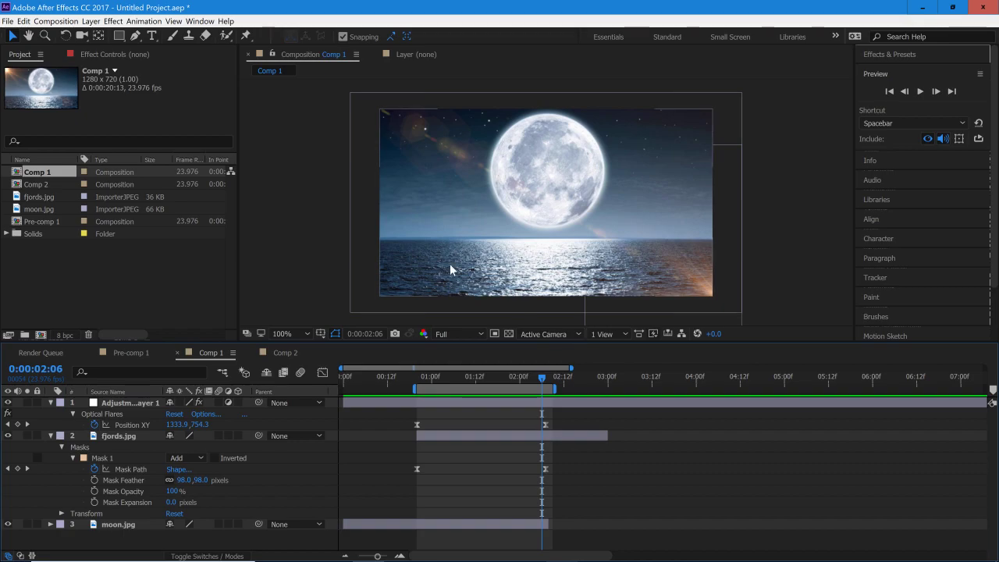
Create a new 1280×720 composition, Comp 3, from the Project panel.
right_click(95, 271)
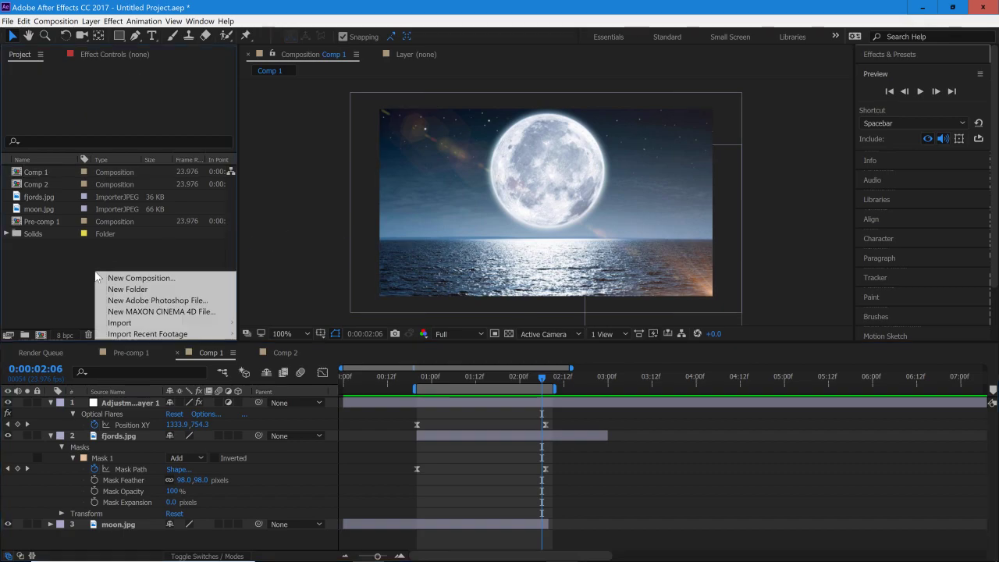
click(114, 277)
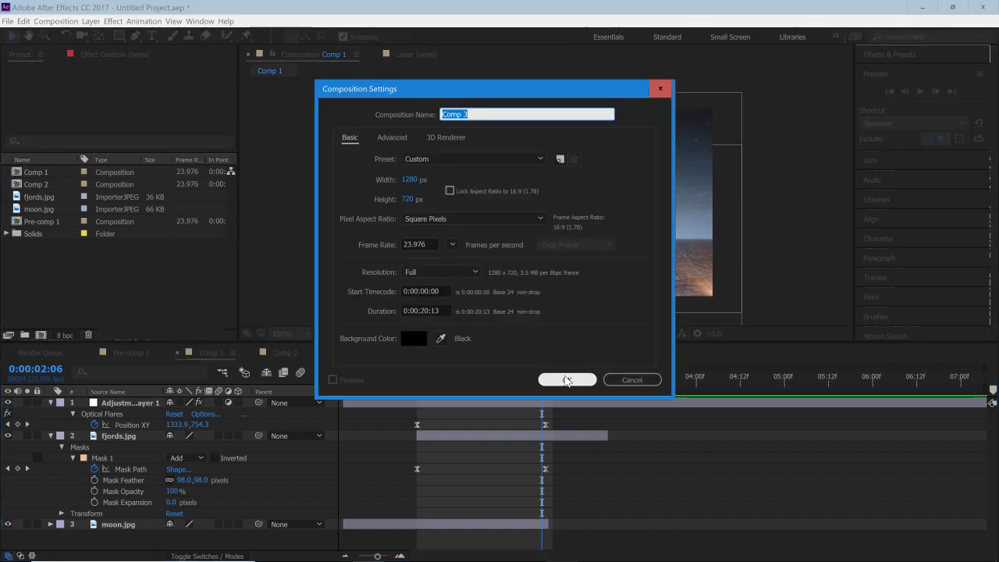
click(573, 377)
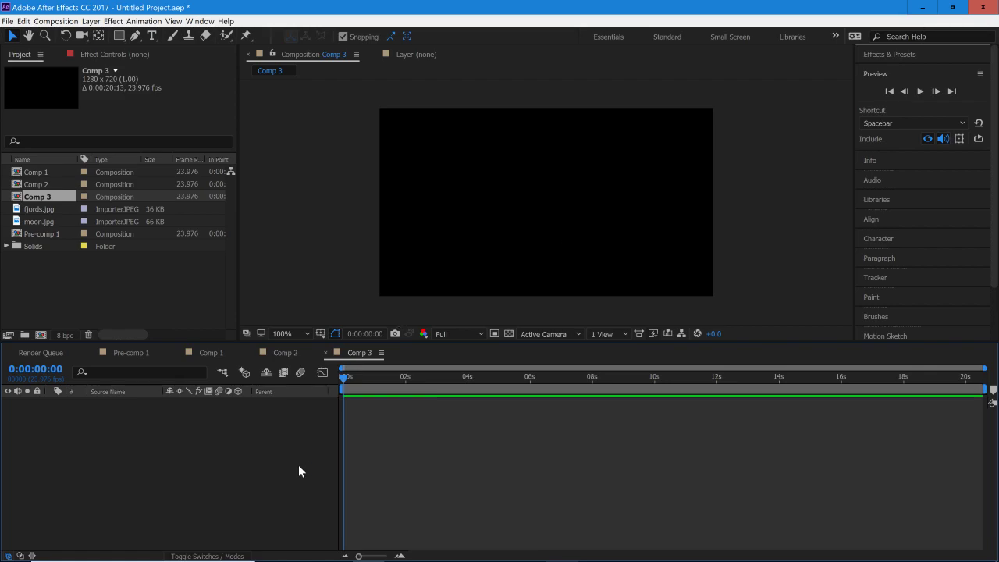
Add a full-frame black solid layer named Black Solid 2 to Comp 3.
right_click(421, 419)
mouse_move(449, 426)
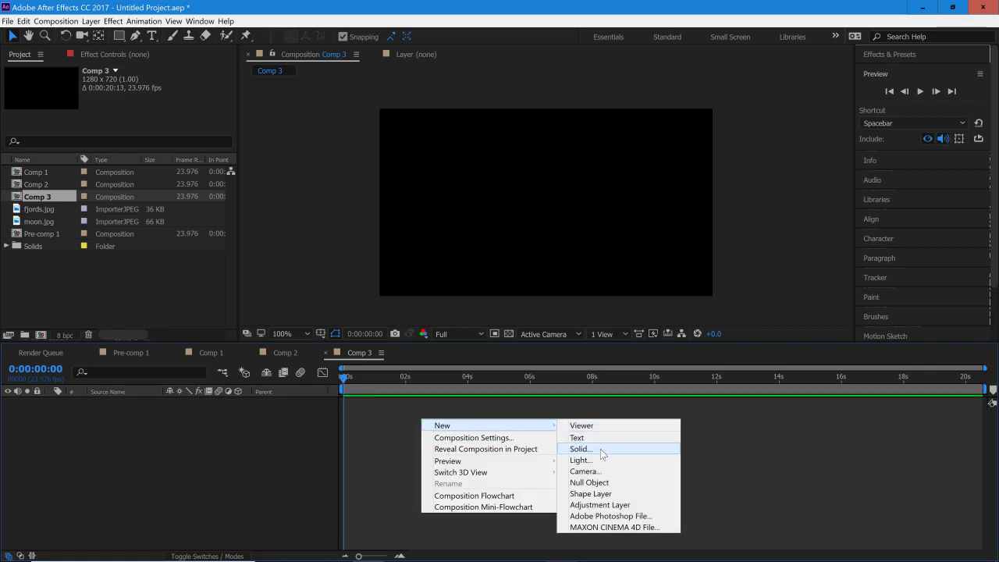
click(604, 451)
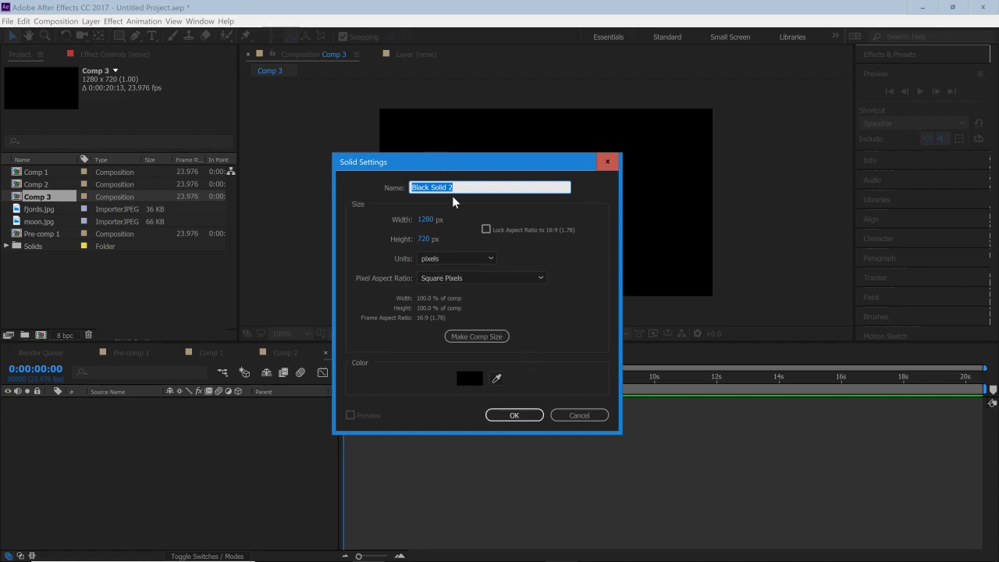
click(517, 420)
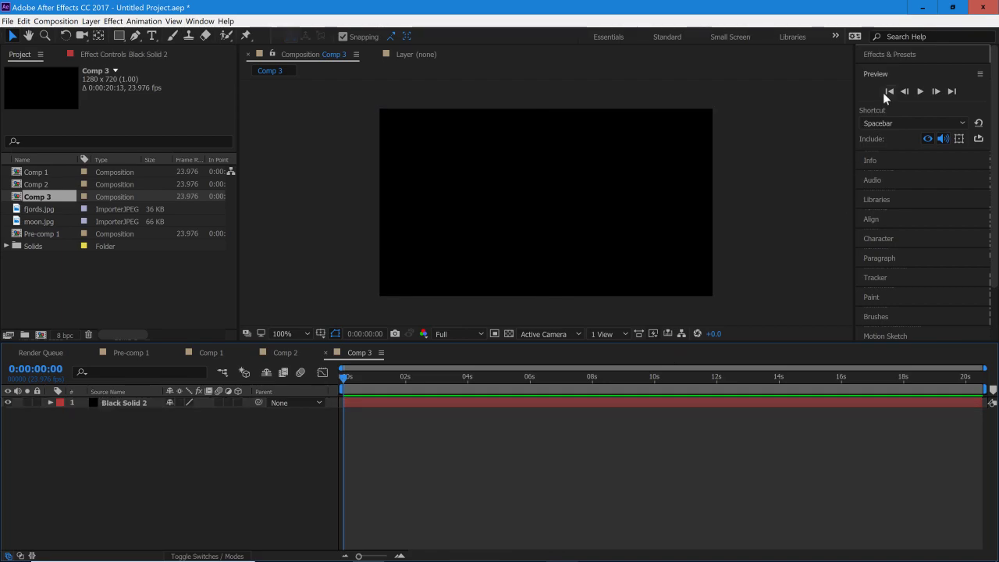
Search Effects & Presets for the optical flare and Knoll Light Factory effects.
click(884, 53)
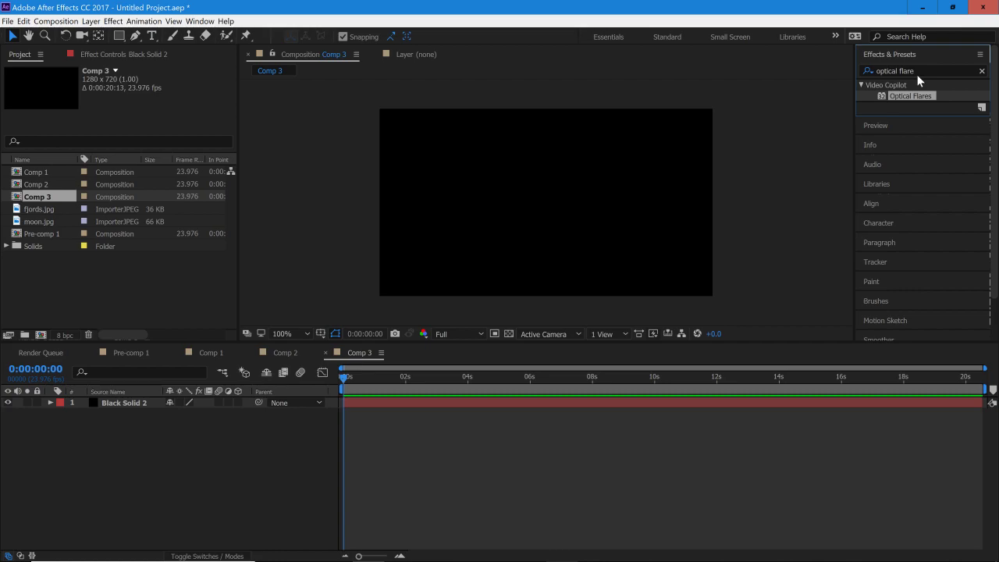
click(917, 70)
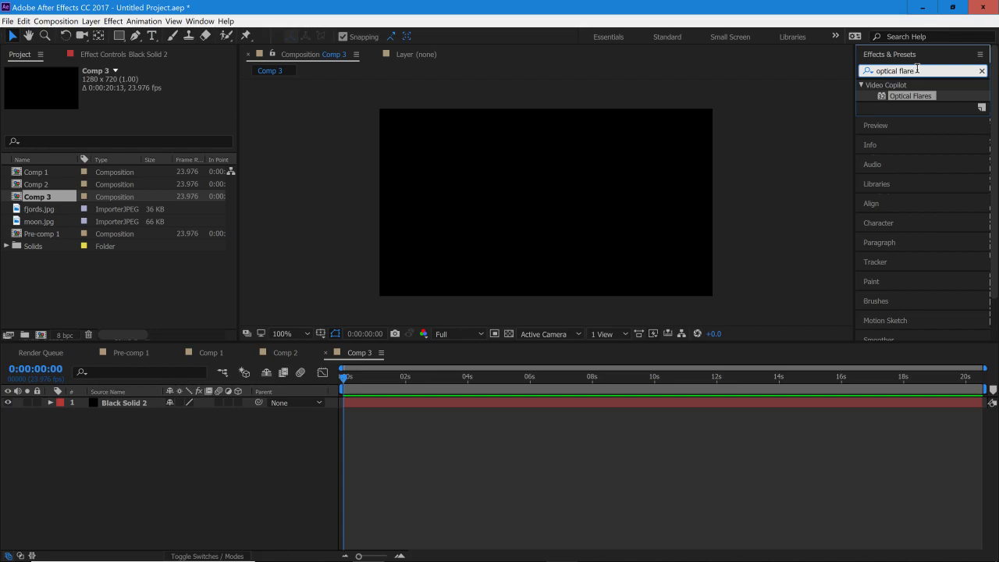
click(906, 87)
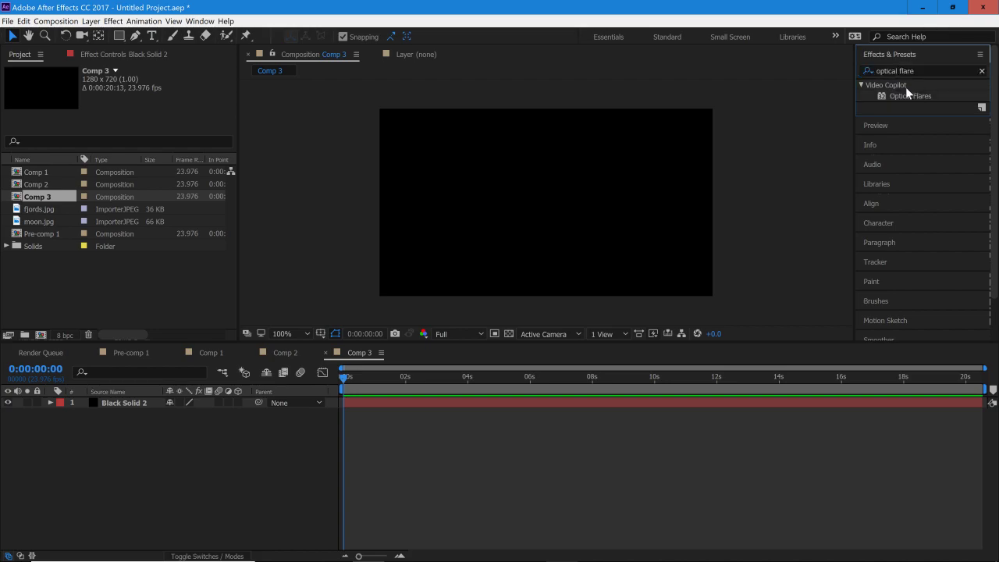
click(907, 95)
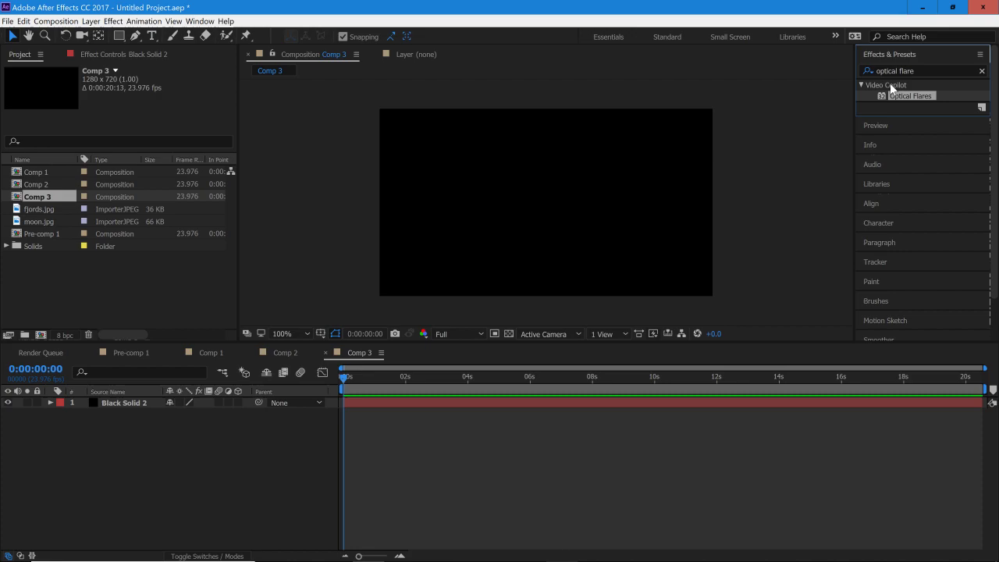
click(928, 71)
text(knoll)
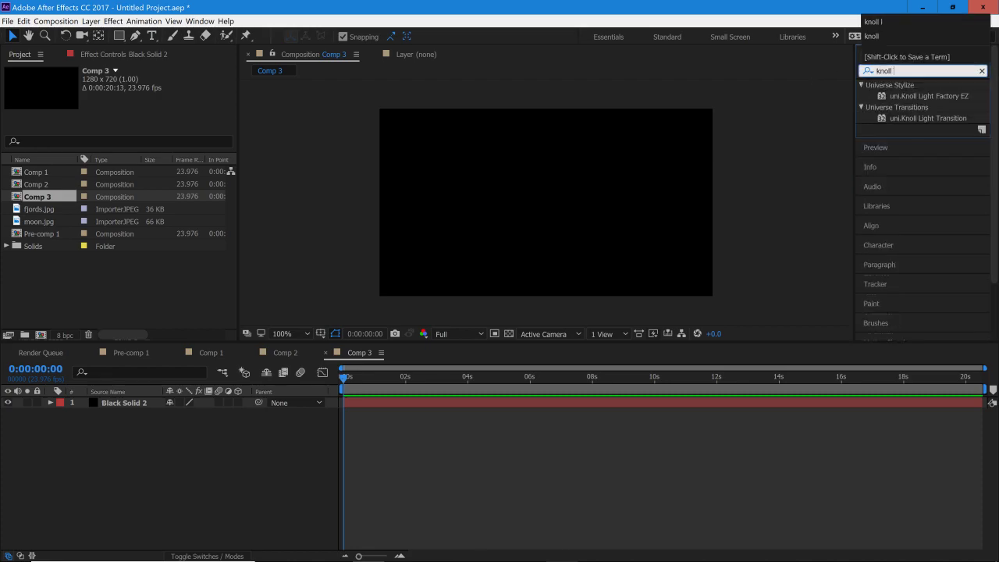
click(947, 99)
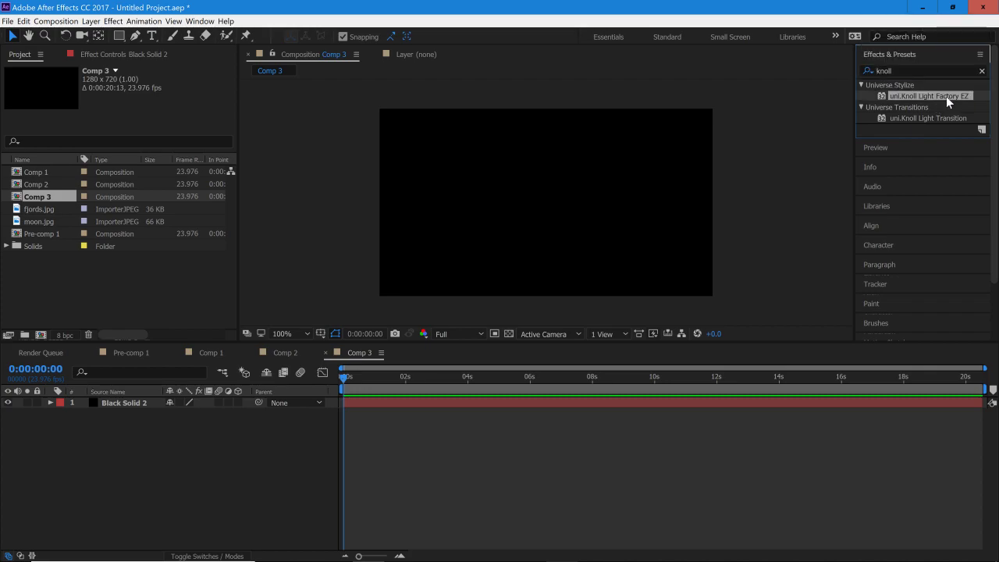
Apply the Optical Flares effect to the Black Solid 2 layer.
click(898, 70)
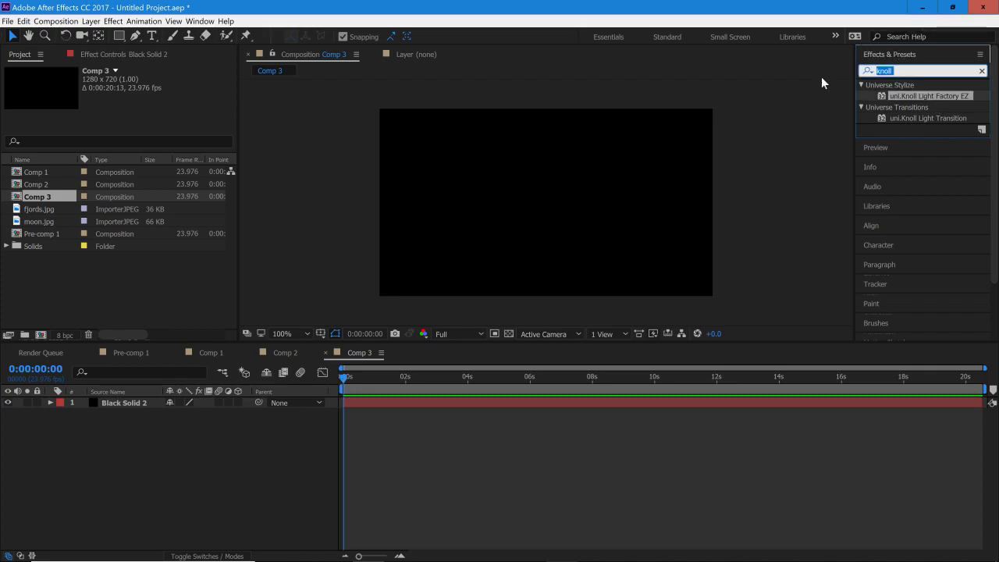
key(BackSpace)
text(opti)
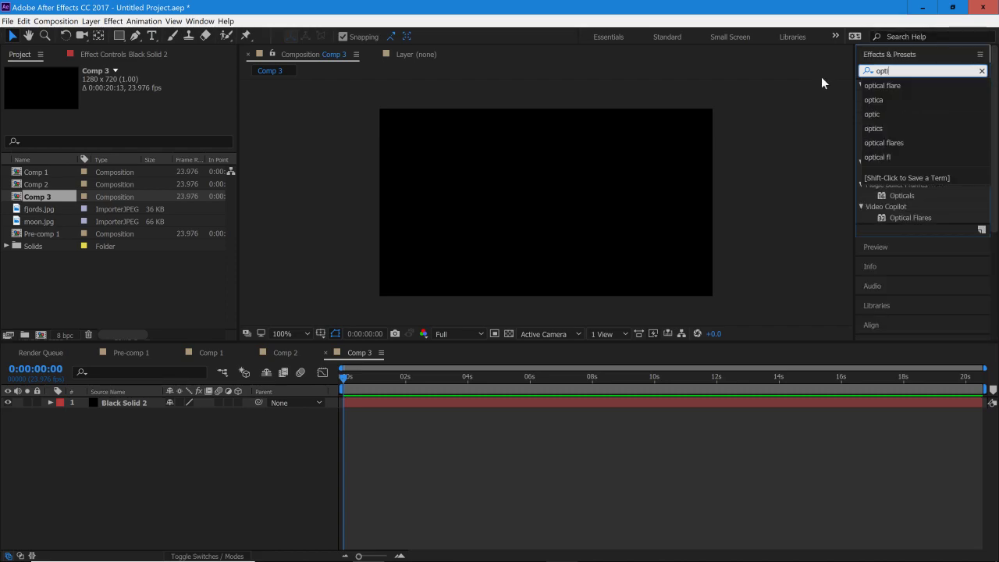
click(910, 86)
drag(904, 95, 438, 407)
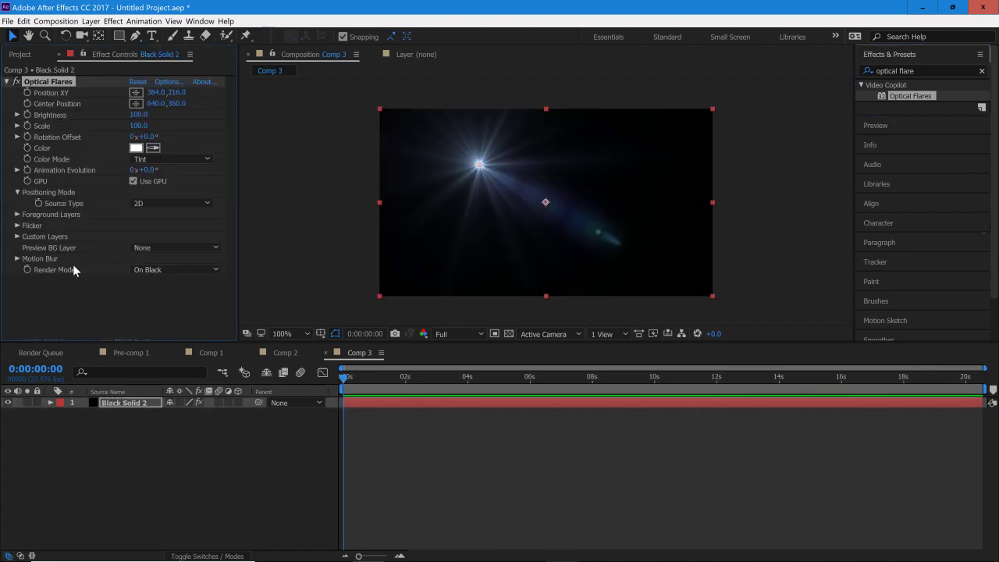
Set the Optical Flares render mode to On Transparent.
click(158, 271)
click(169, 292)
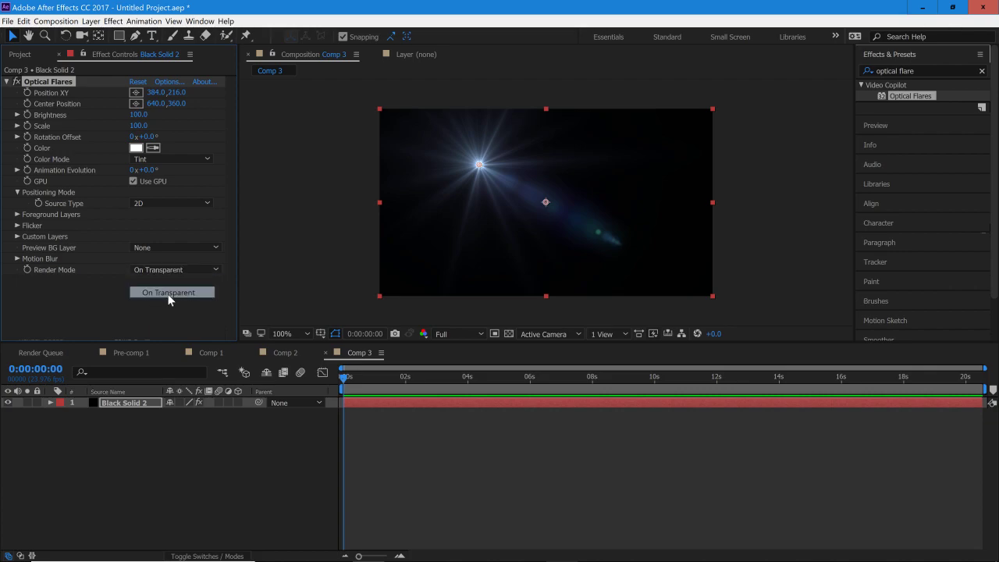
click(164, 289)
click(442, 452)
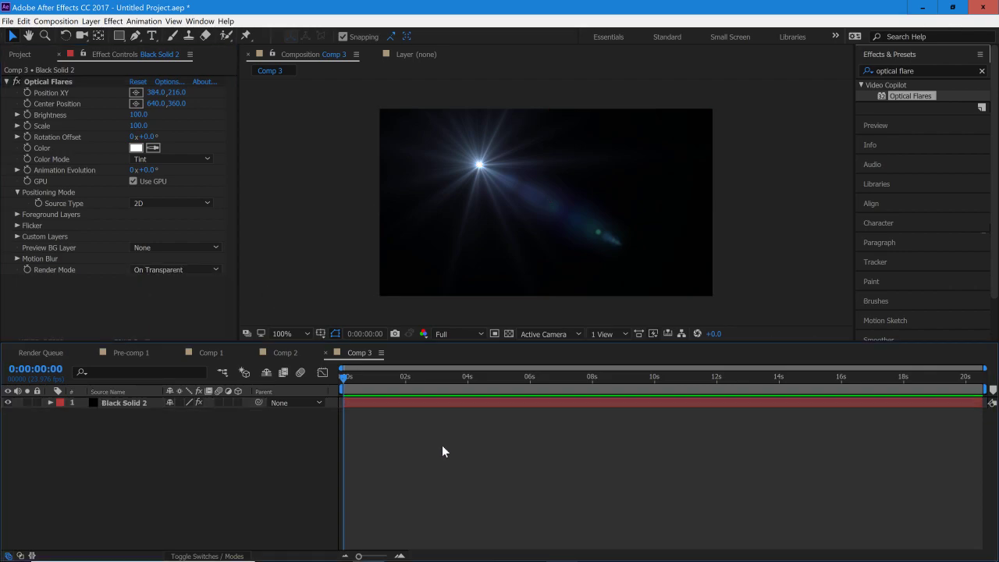
Load the orange Beached preset from the Light (20) folder and apply it.
click(167, 83)
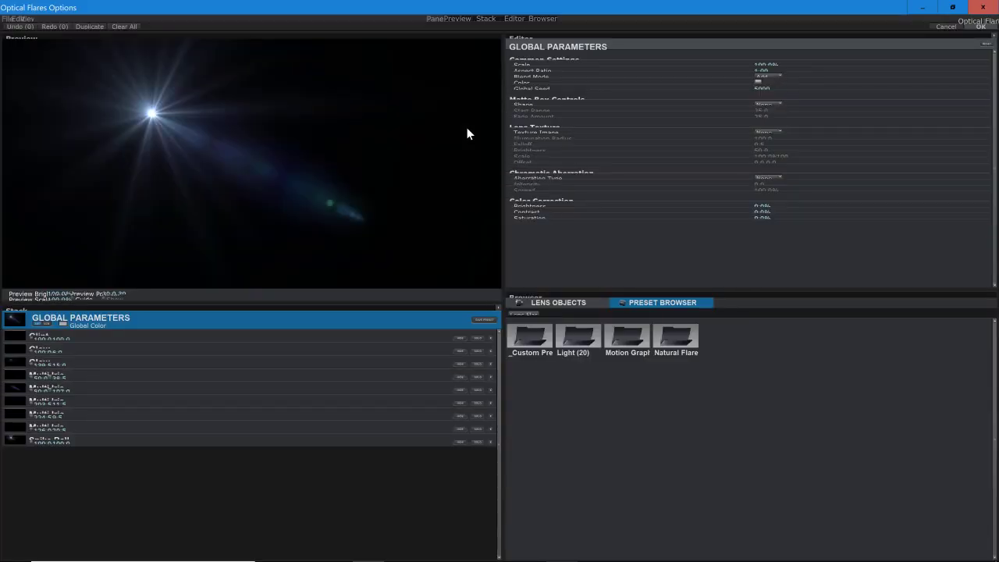
double_click(580, 346)
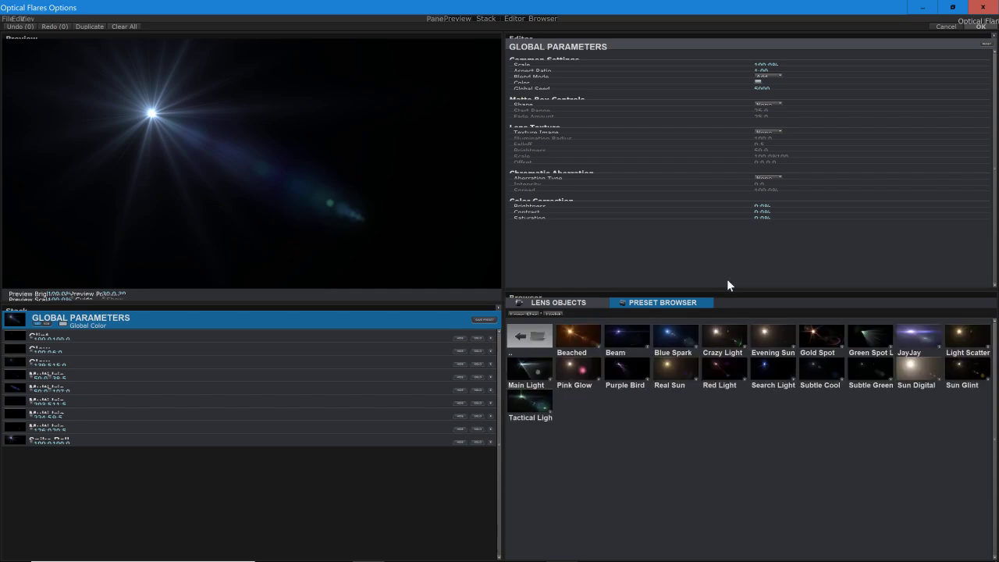
double_click(537, 340)
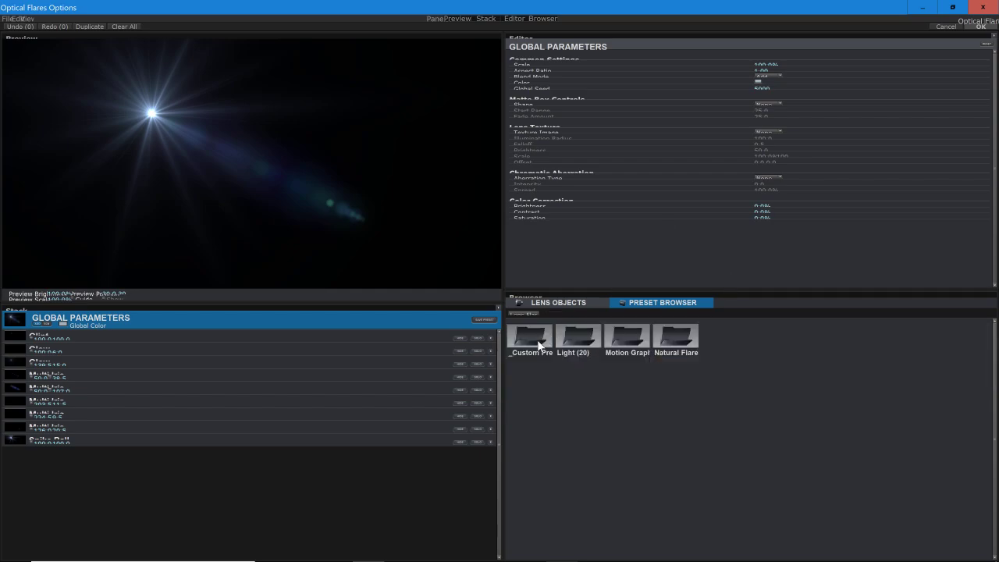
double_click(580, 344)
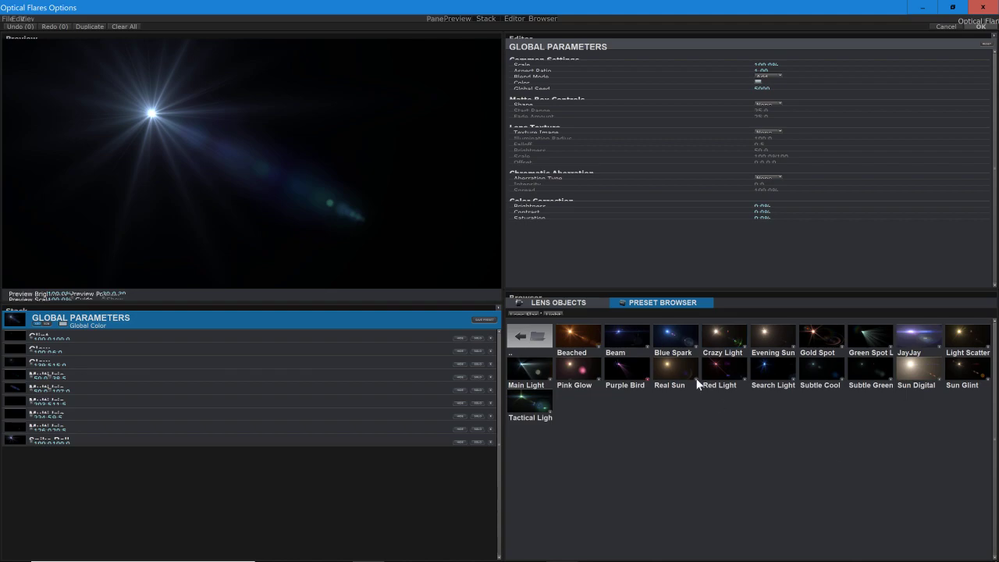
click(584, 349)
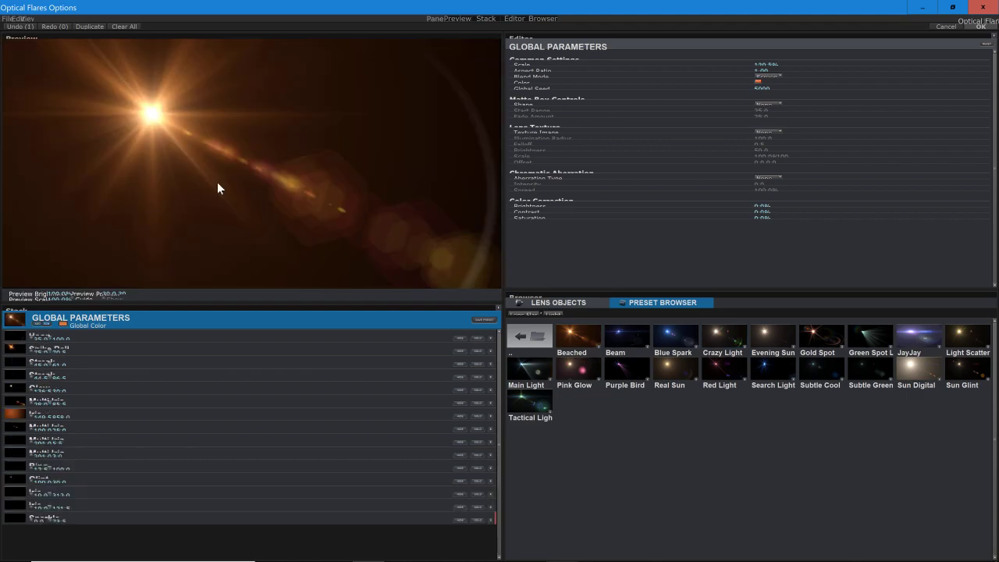
click(978, 28)
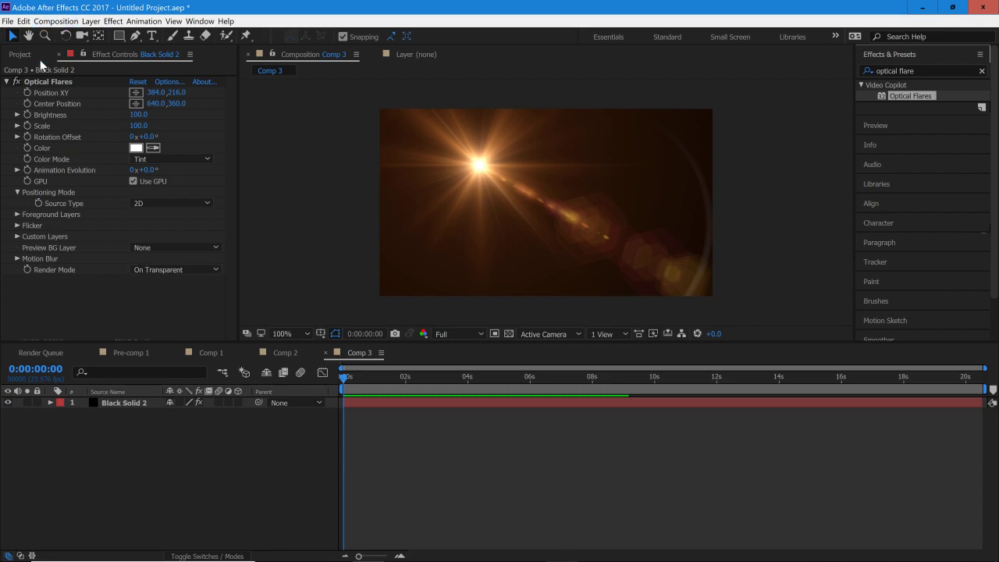
Place the flare at the top-left corner (-34,-15) and keyframe Position XY at 0:00.
click(136, 92)
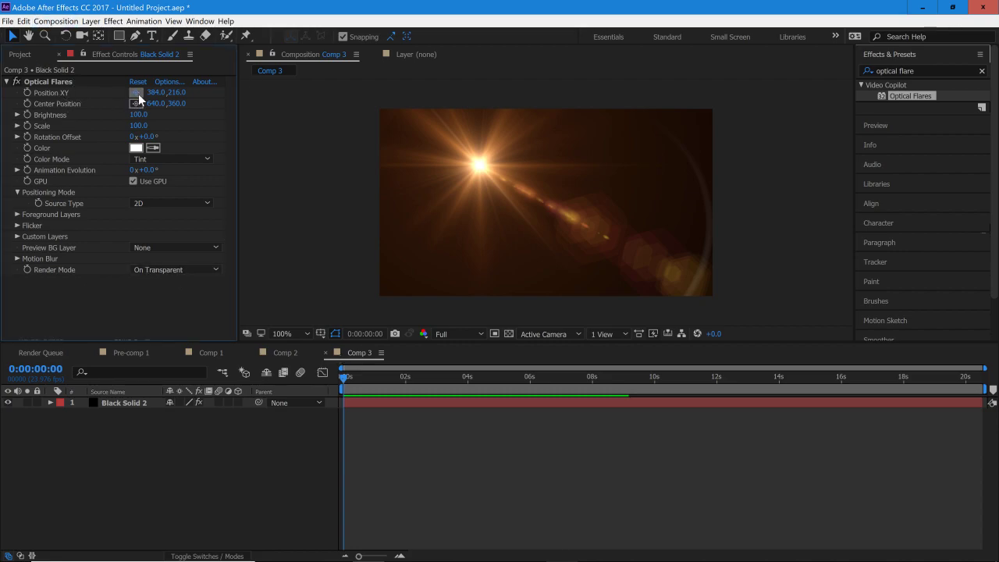
click(370, 104)
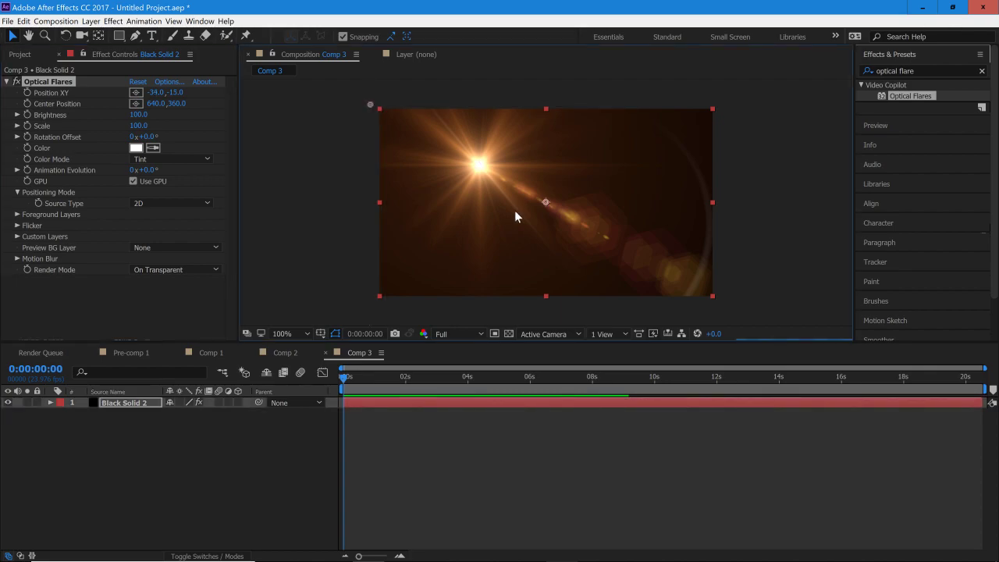
click(27, 92)
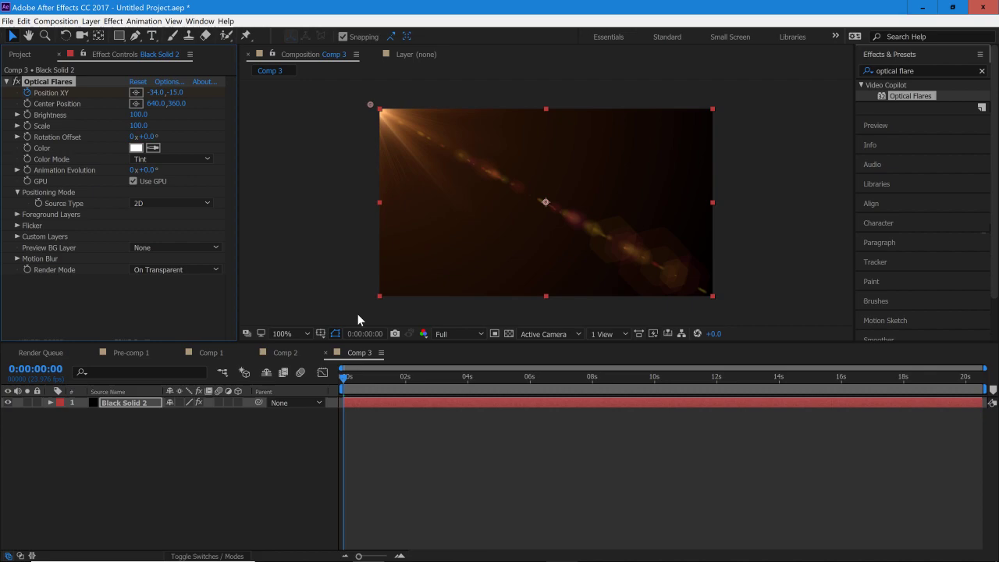
click(349, 418)
click(362, 403)
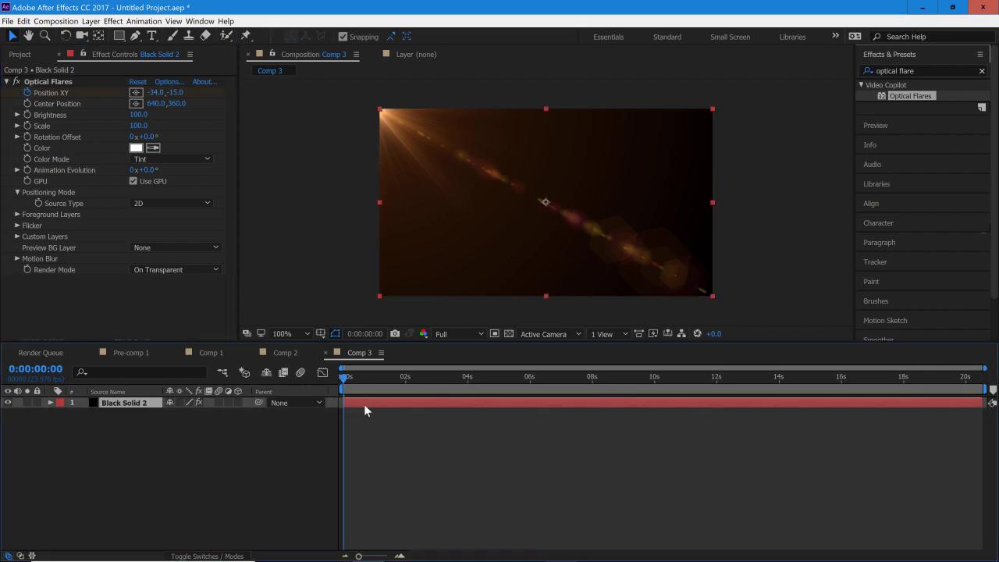
key(u)
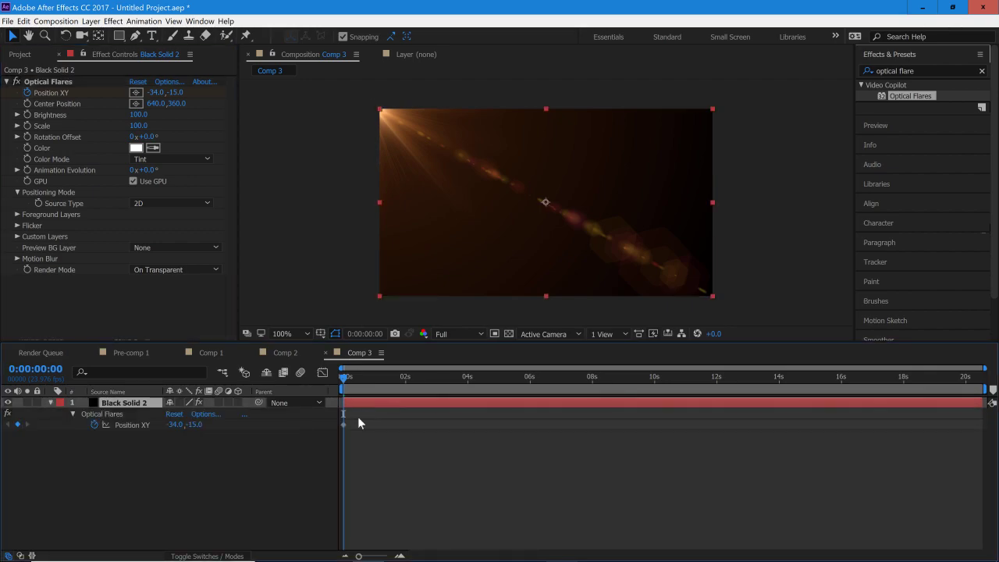
Set the flare's second keyframe at the bottom-right corner (1223.3,687.0) around 0:00:01:19.
drag(344, 377, 405, 398)
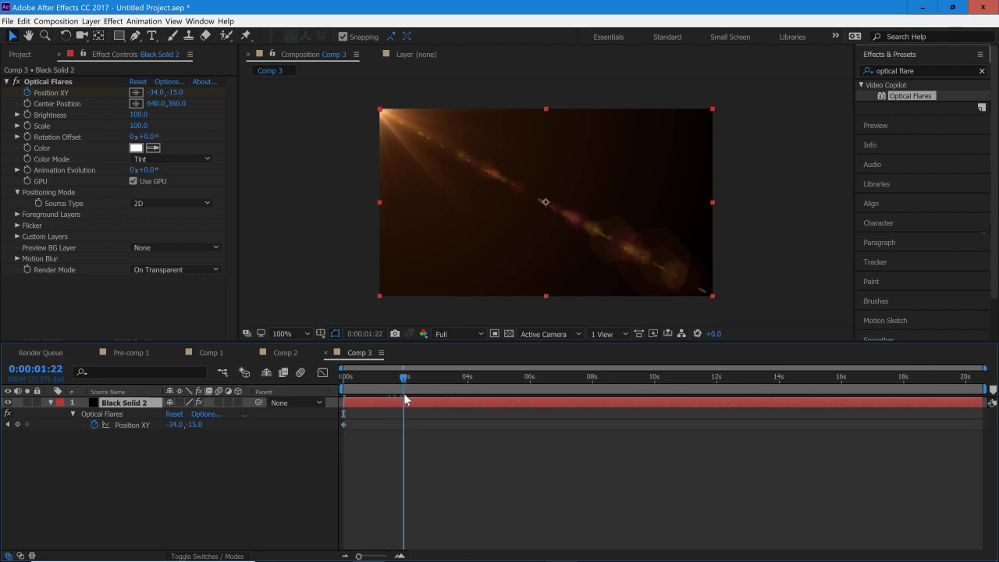
click(134, 95)
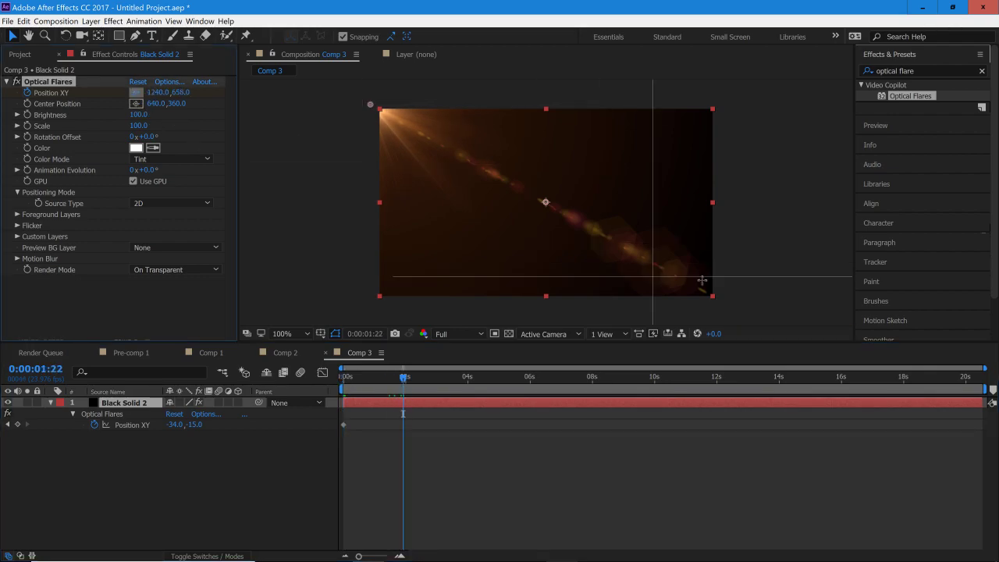
click(720, 300)
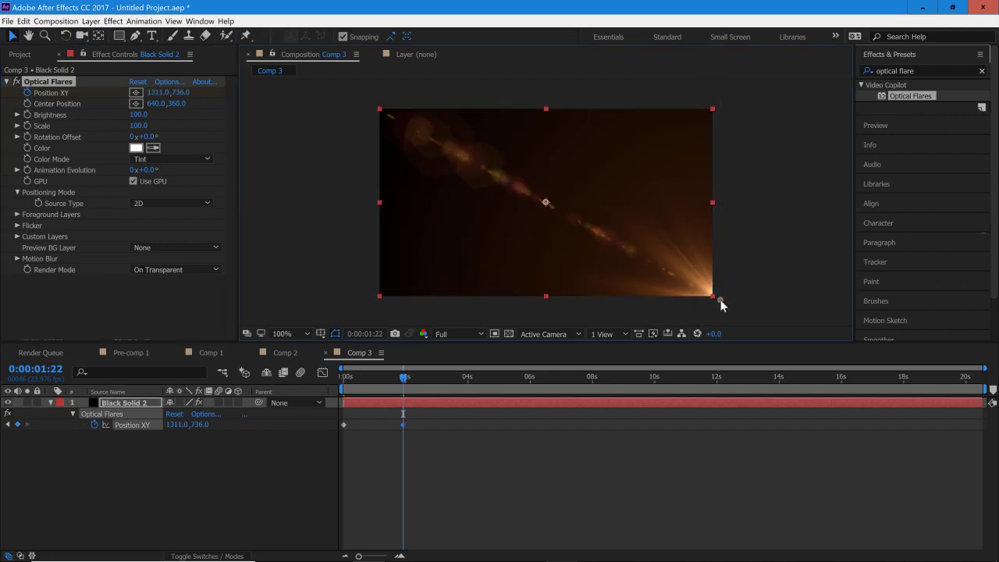
drag(406, 378, 344, 378)
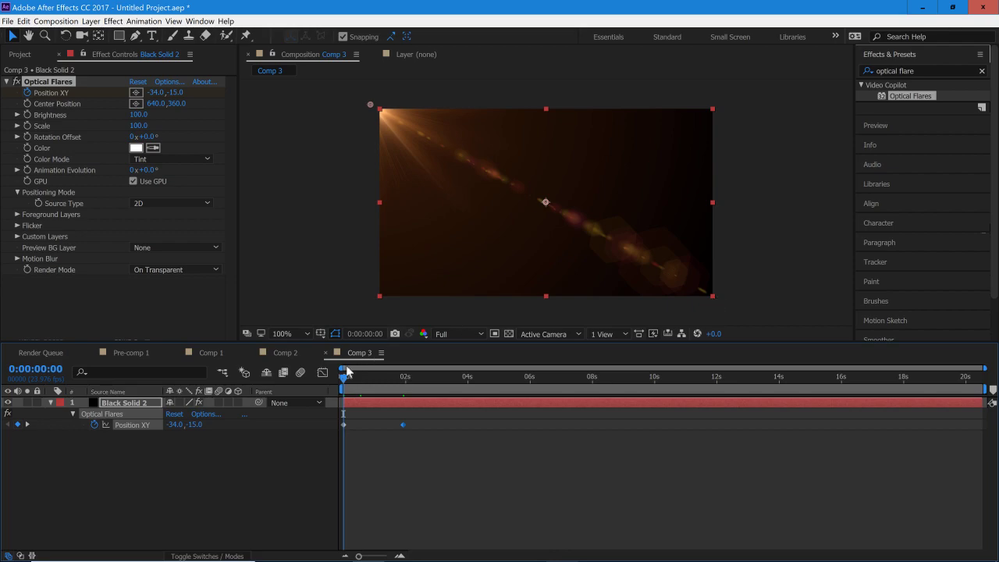
drag(344, 380, 399, 380)
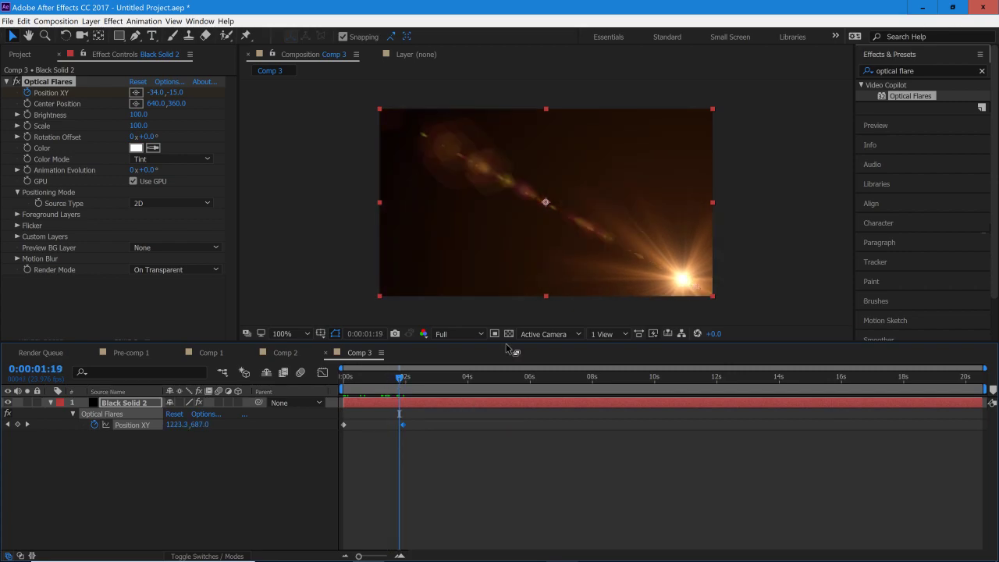
drag(424, 414, 338, 435)
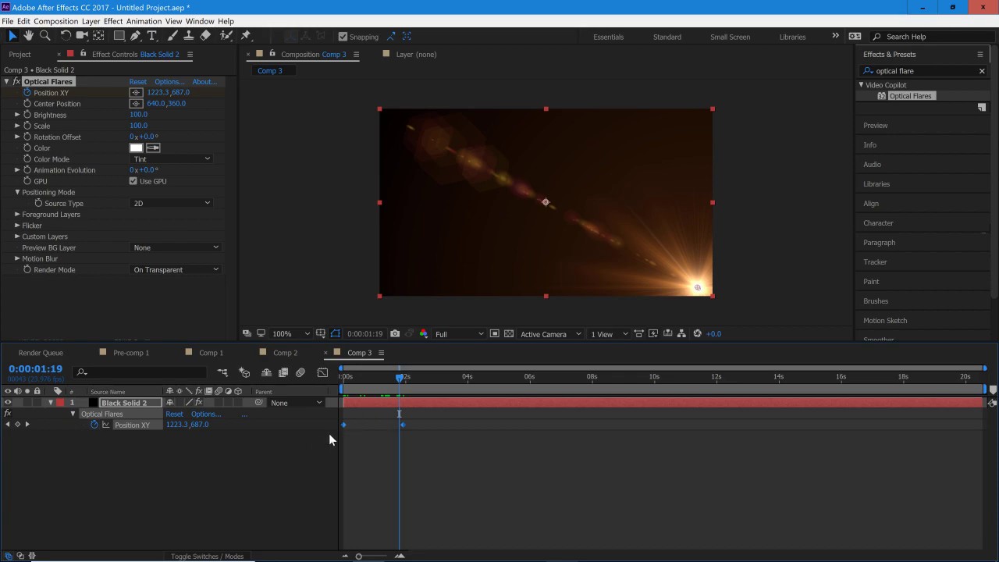
Apply Easy Ease to both flare Position XY keyframes and scrub to check the motion.
right_click(343, 425)
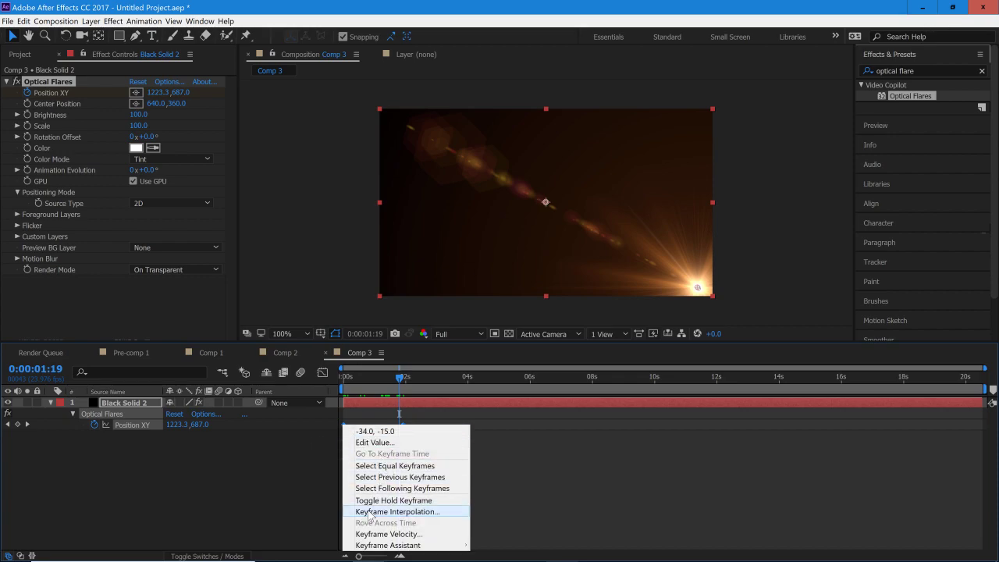
mouse_move(382, 545)
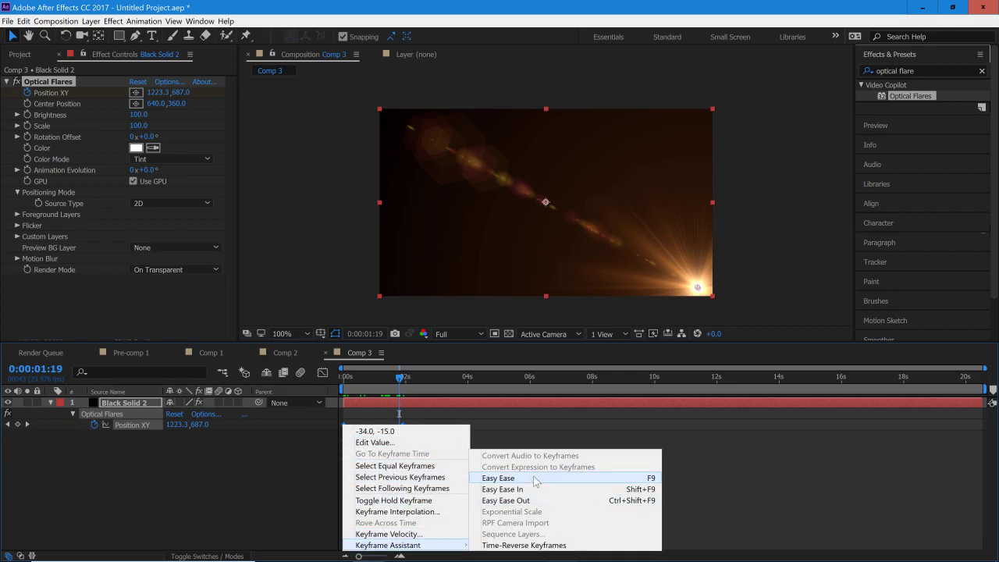
click(536, 478)
click(410, 438)
click(357, 377)
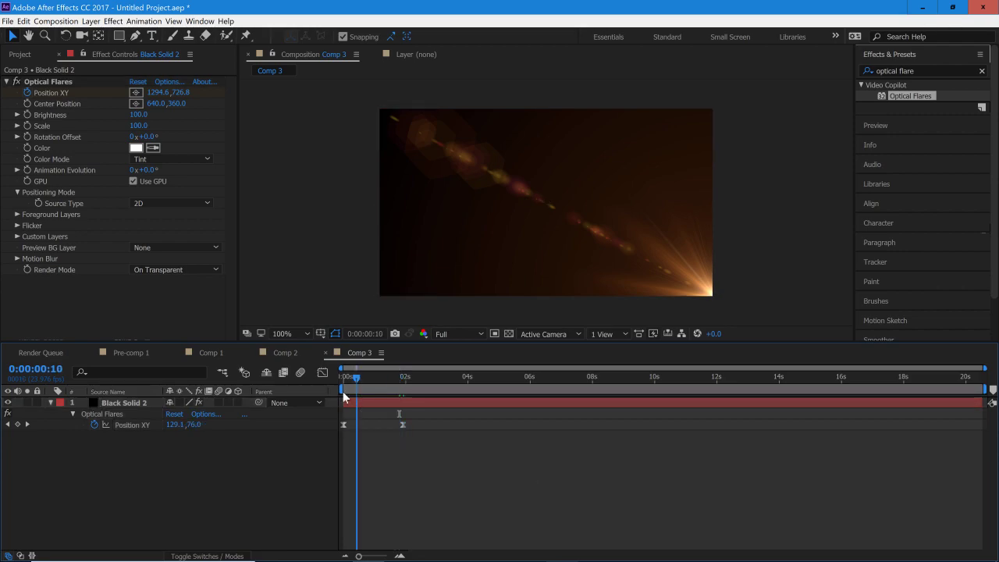
drag(344, 393, 386, 391)
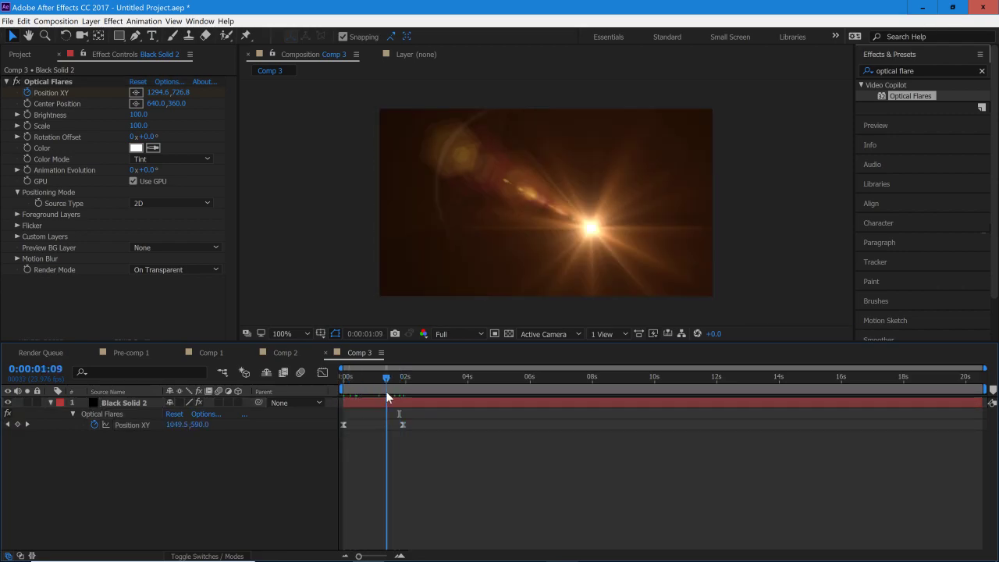
Add fjords.jpg and moon.jpg from the Project panel to Comp 3 as layers.
click(18, 54)
click(43, 209)
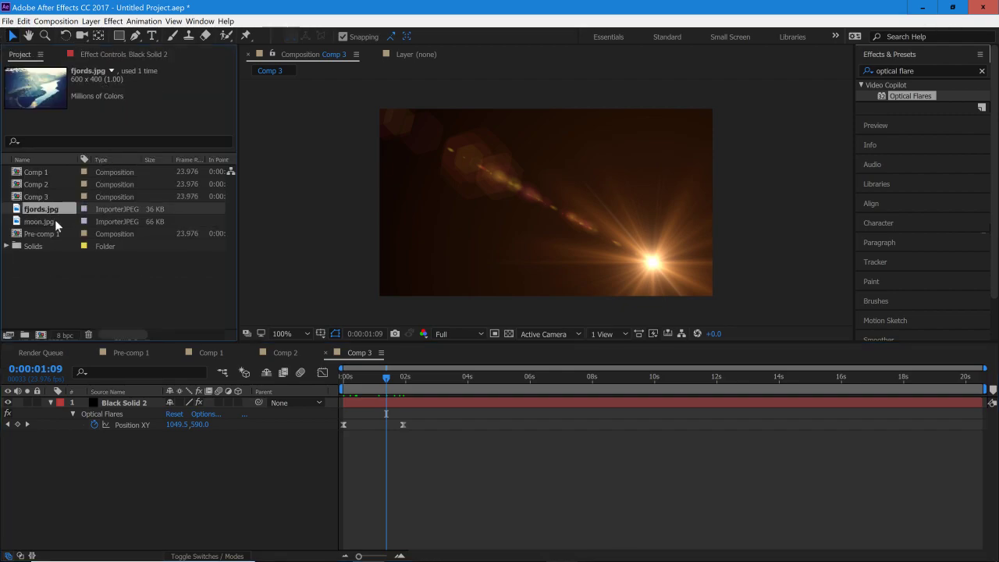
click(55, 221)
click(37, 209)
shift+click(46, 224)
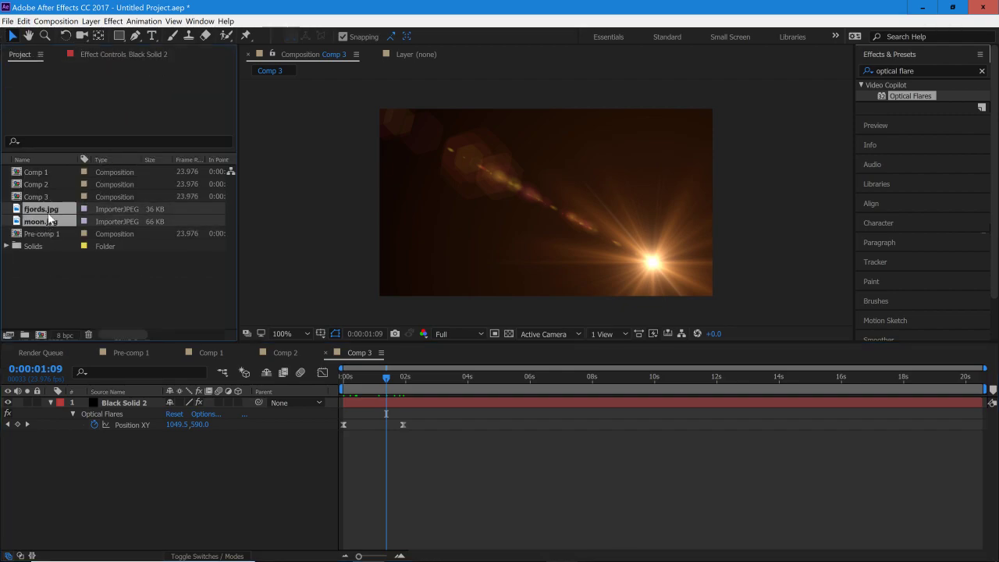
drag(45, 224, 389, 436)
click(469, 488)
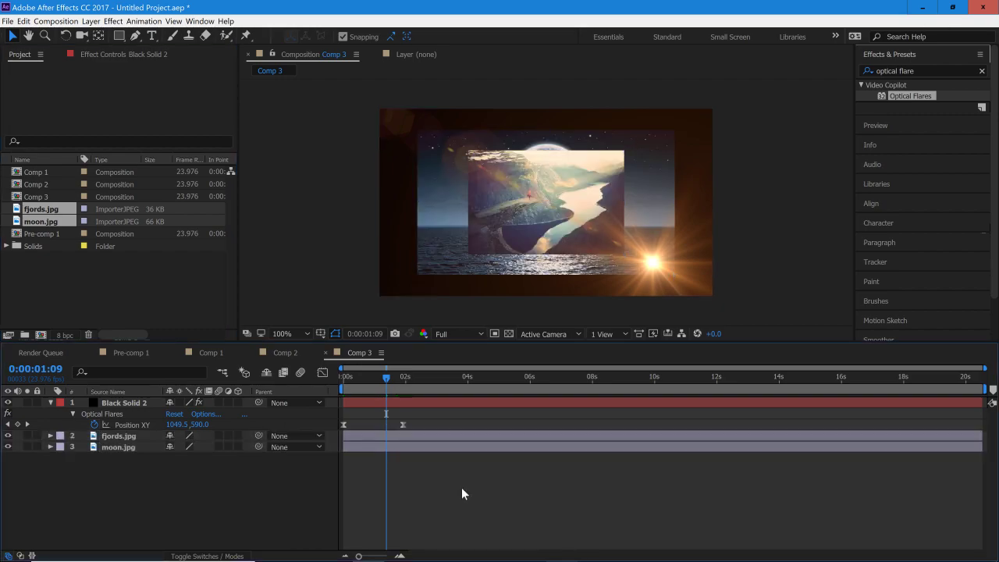
Scale fjords.jpg to 217% and moon.jpg to 133% to fill the frame.
click(368, 436)
key(s)
drag(188, 447, 290, 437)
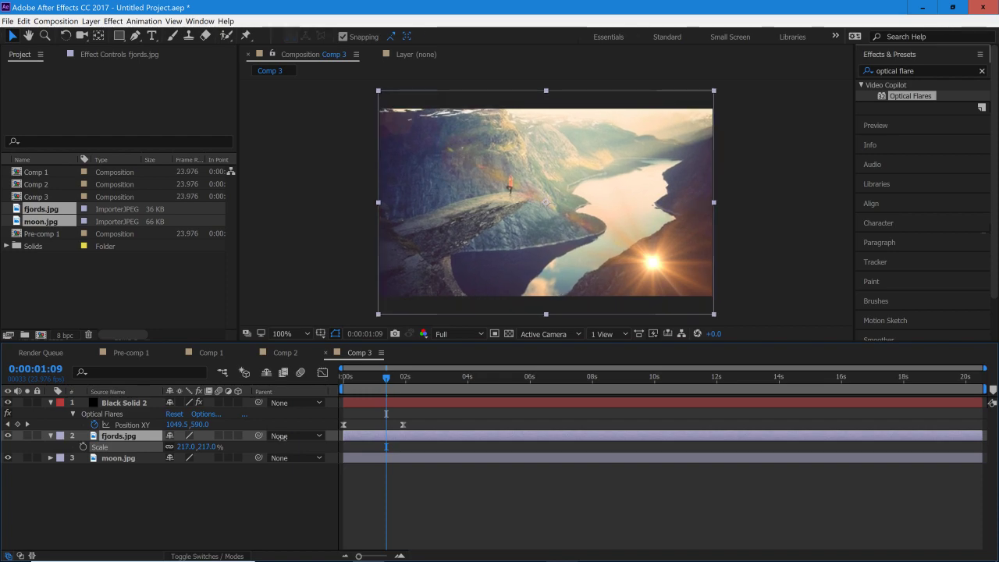
click(234, 477)
click(155, 460)
key(s)
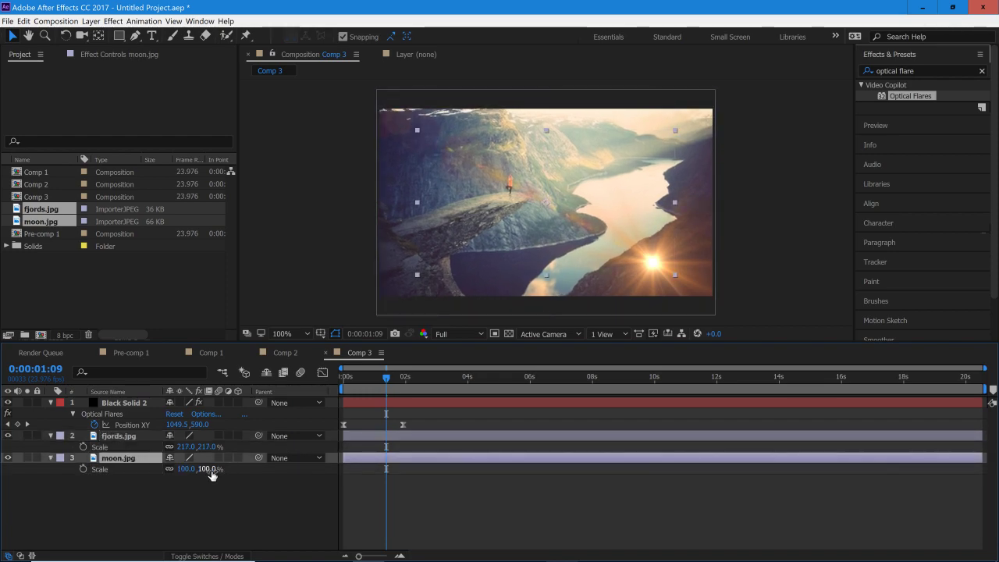
drag(211, 475, 231, 469)
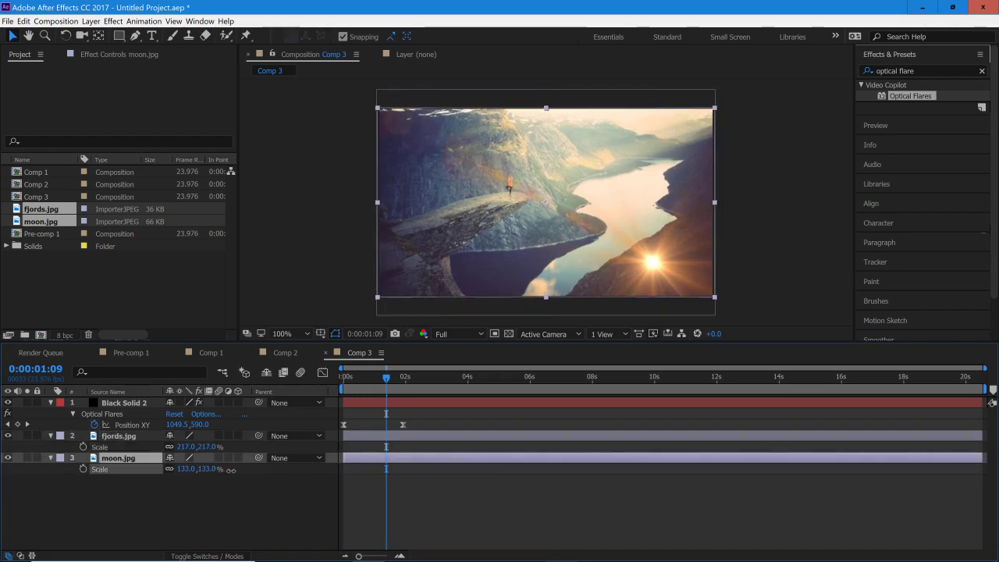
click(172, 491)
click(51, 435)
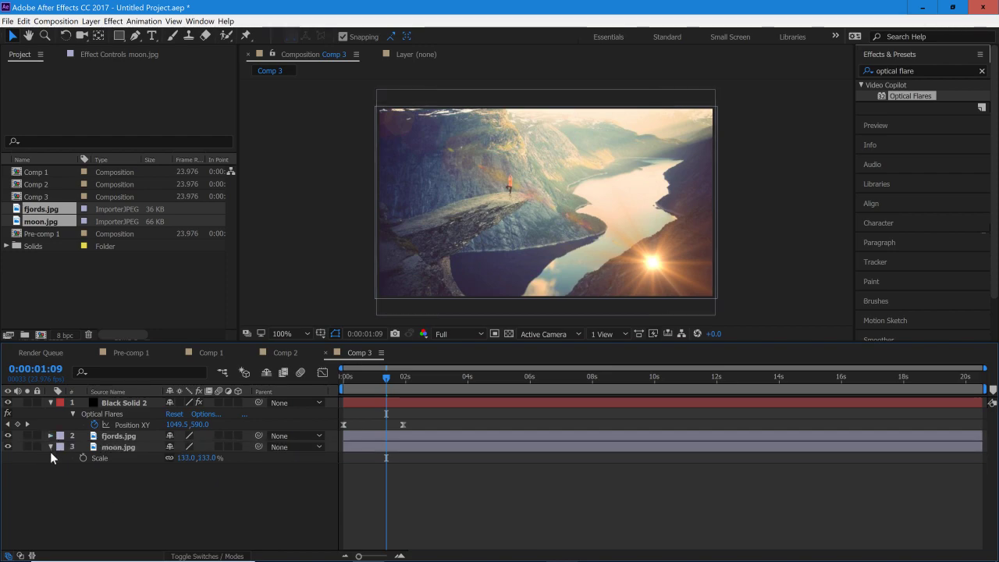
Select the fjords.jpg layer at 0:00 and switch to the Pen tool.
click(50, 448)
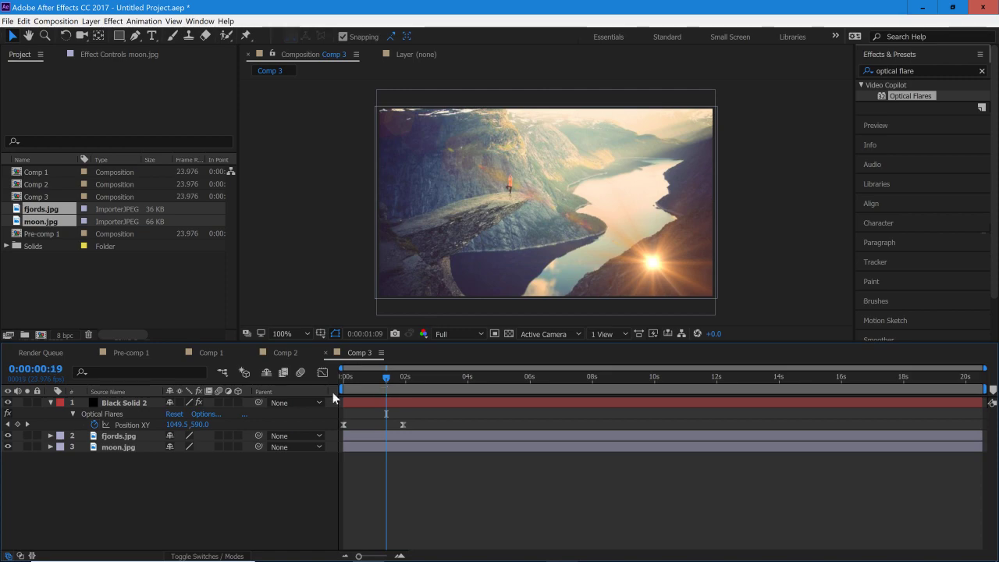
drag(375, 381, 344, 381)
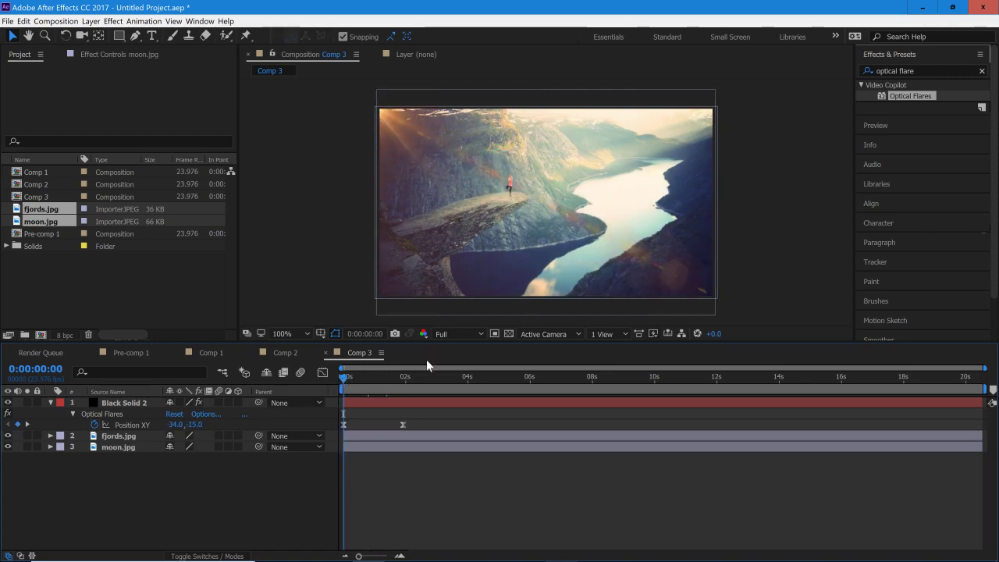
click(358, 437)
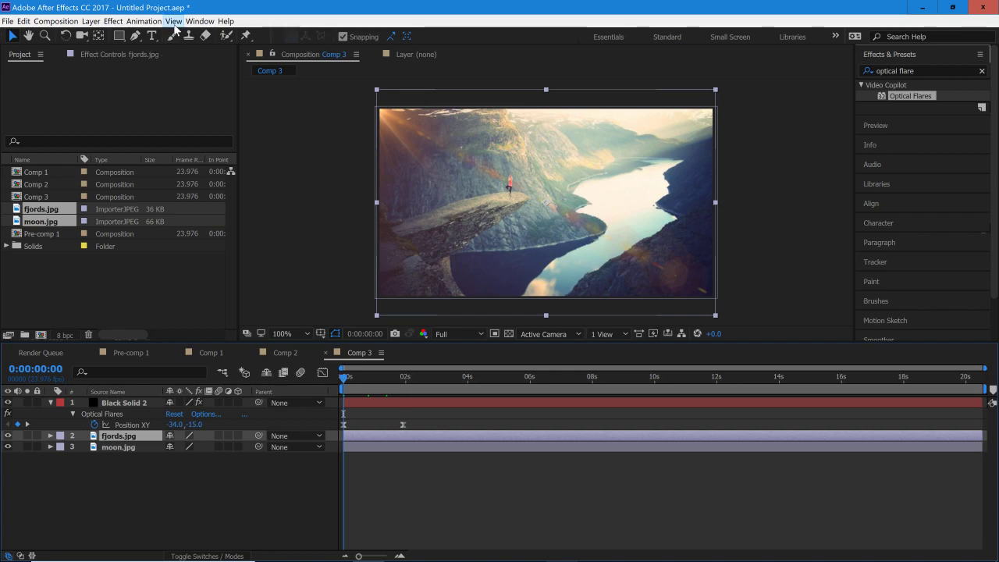
click(136, 36)
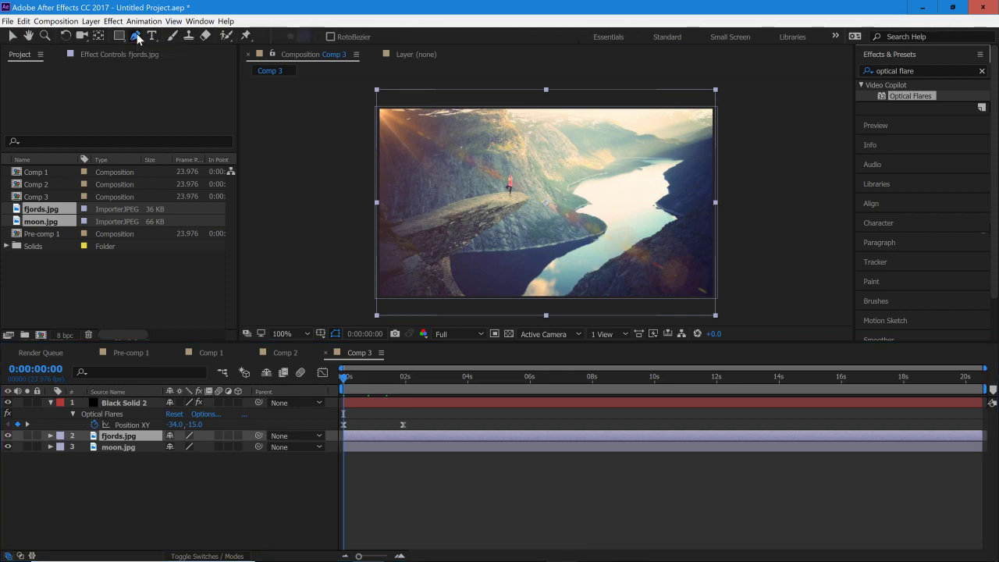
key(comma)
key(period)
key(comma)
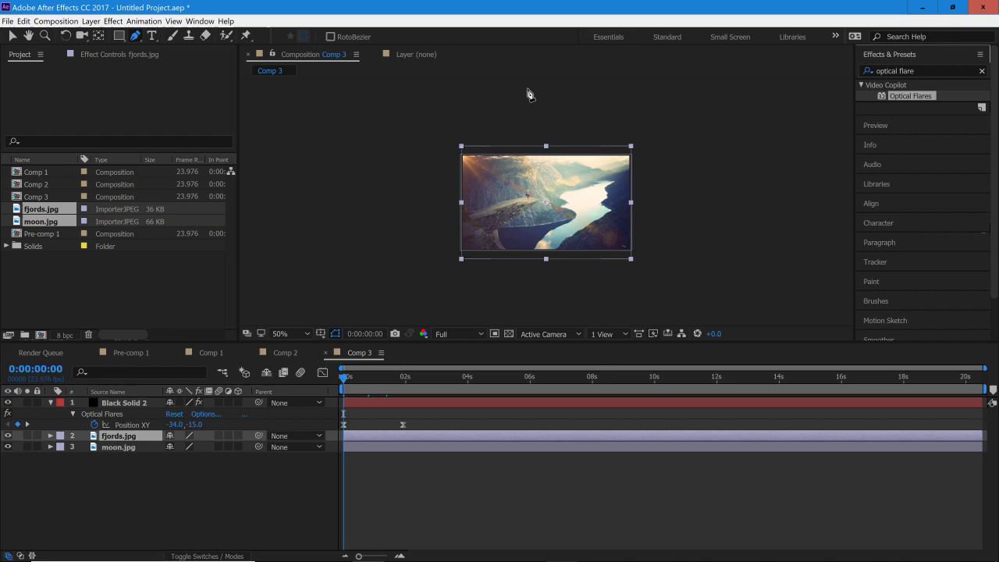
Draw a closed, tilted four-point mask on fjords.jpg reaching well beyond every frame edge.
click(521, 88)
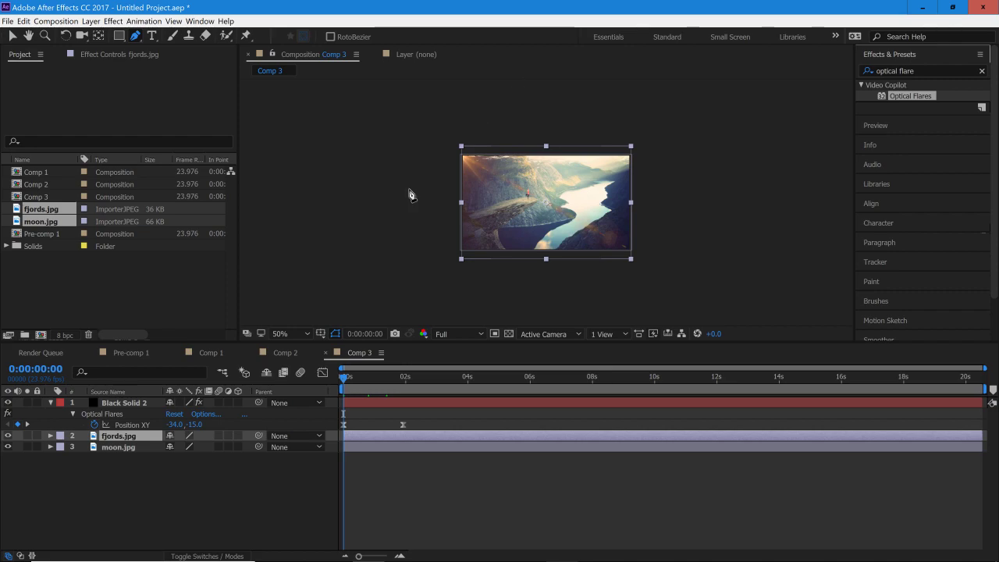
click(388, 217)
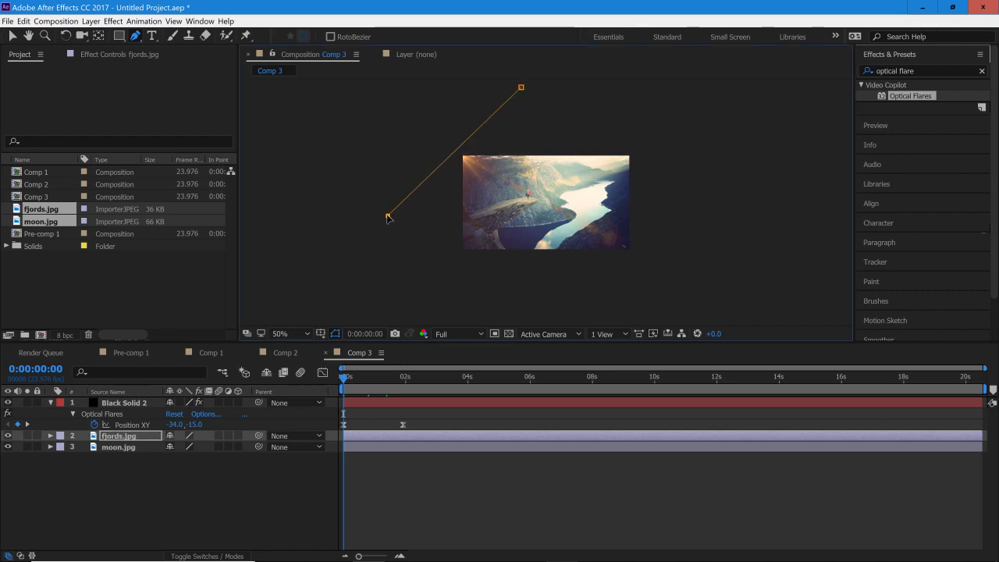
drag(388, 217, 397, 247)
key(comma)
click(560, 295)
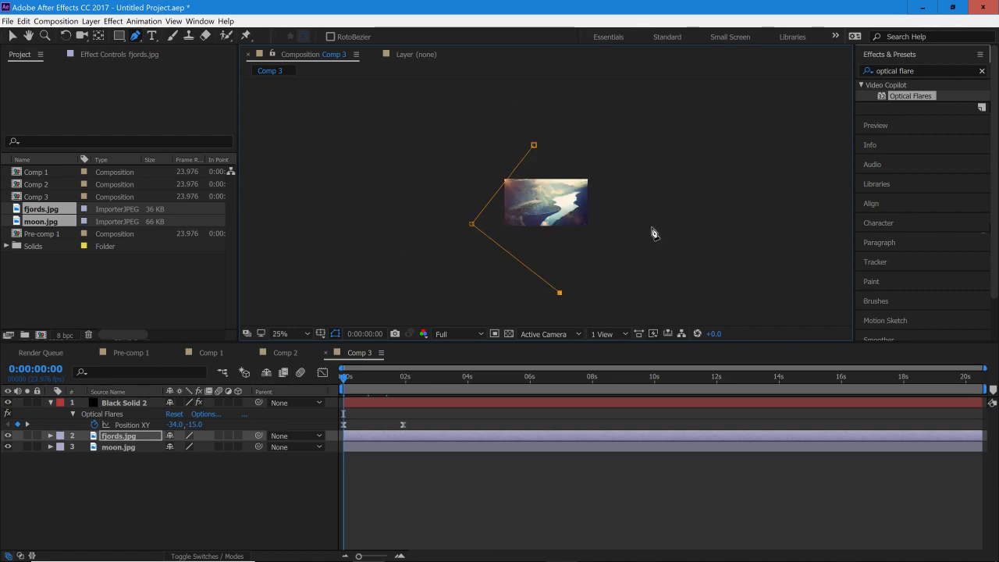
click(655, 169)
drag(657, 169, 659, 192)
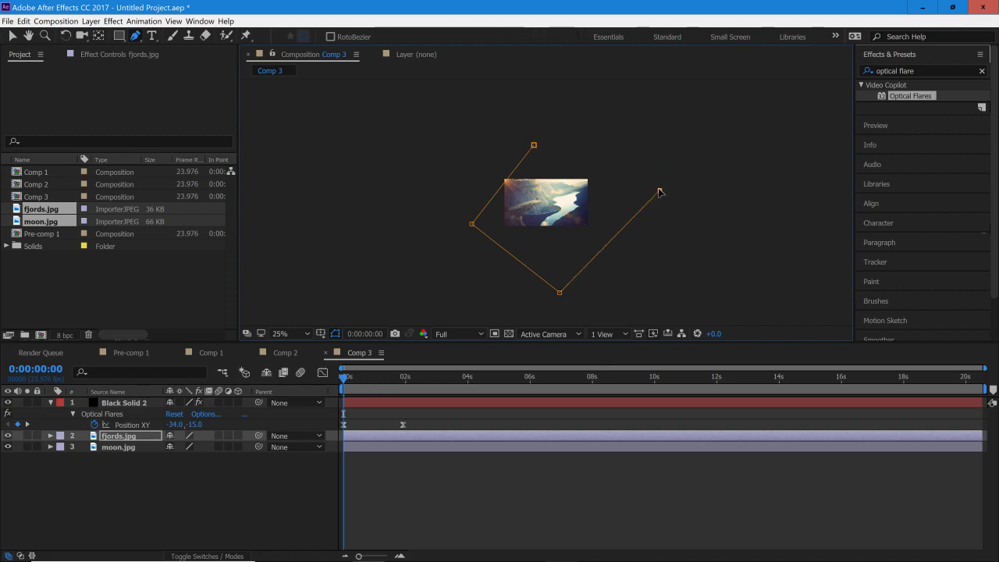
click(535, 147)
Inspect the mask vertices at several zoom levels, then return to the Selection tool.
key(period)
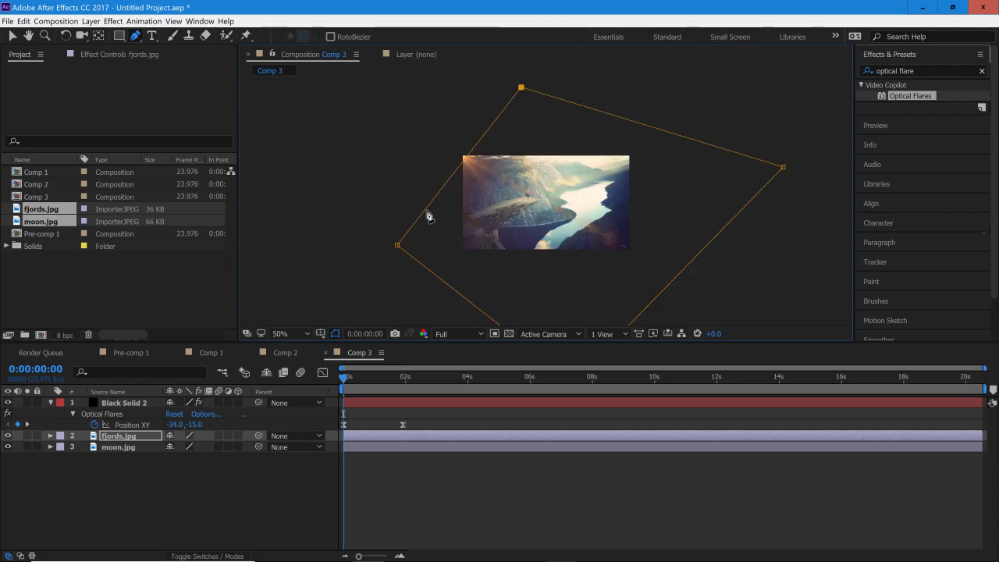
key(comma)
key(period)
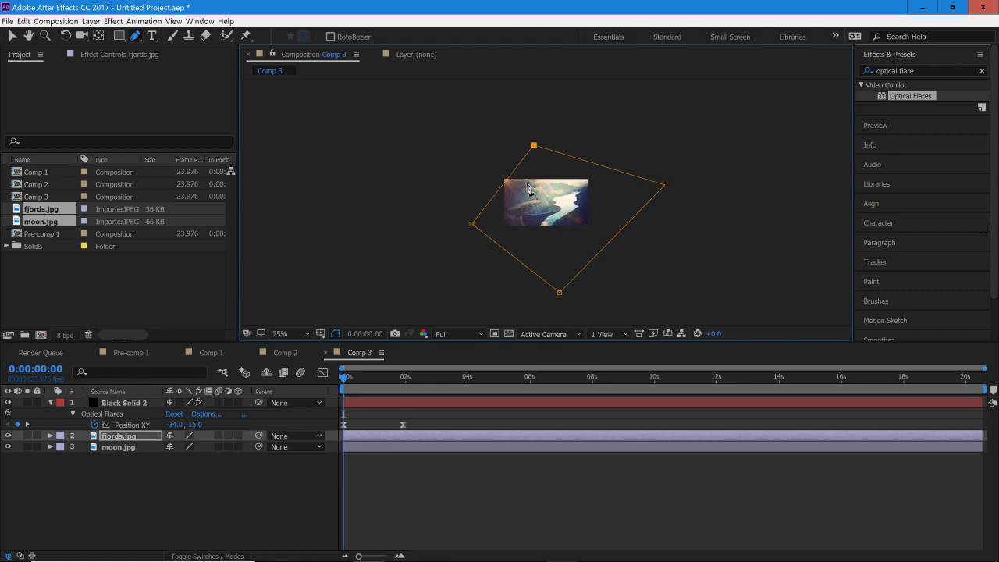
key(period)
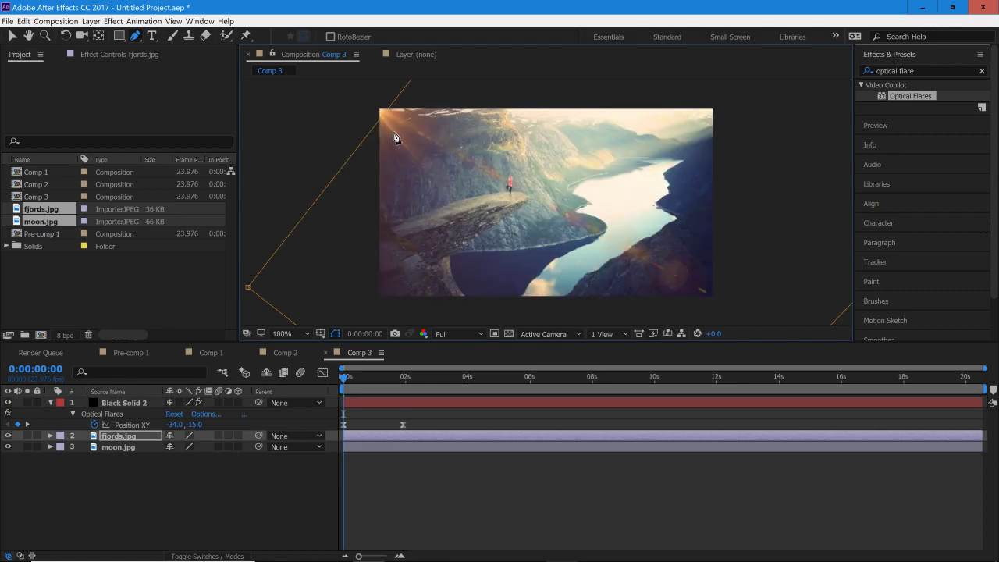
key(comma)
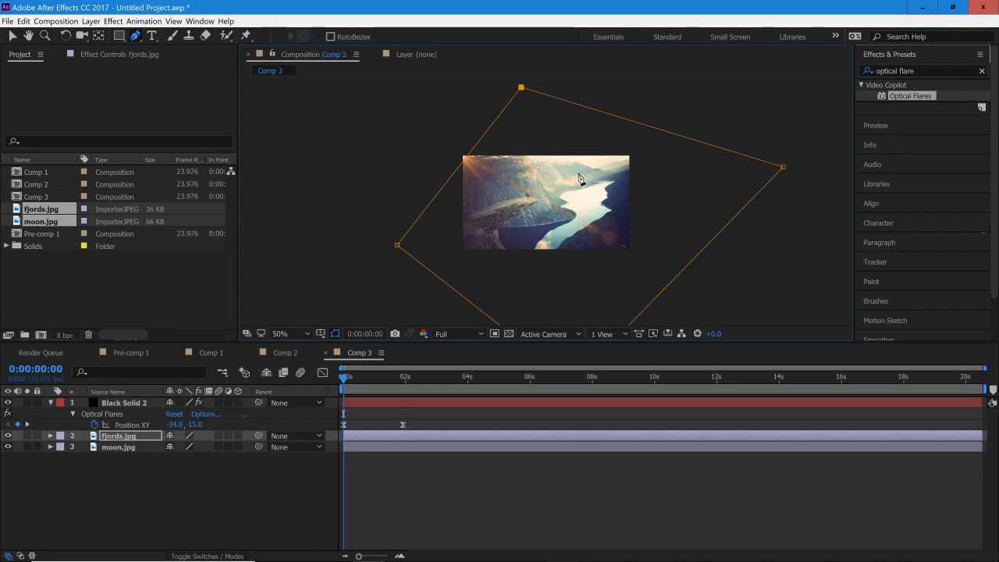
key(period)
key(comma)
key(period)
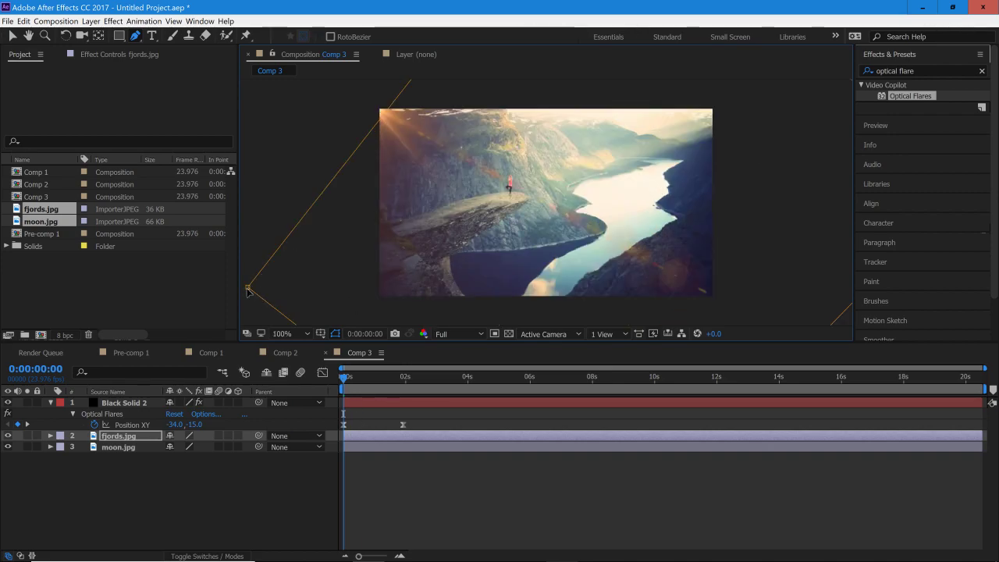
key(v)
key(comma)
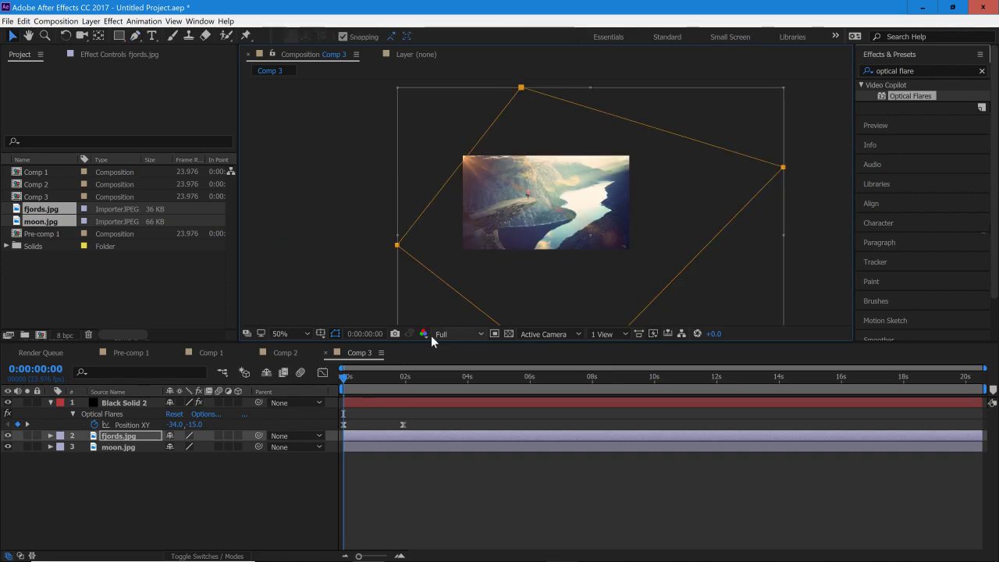
click(124, 439)
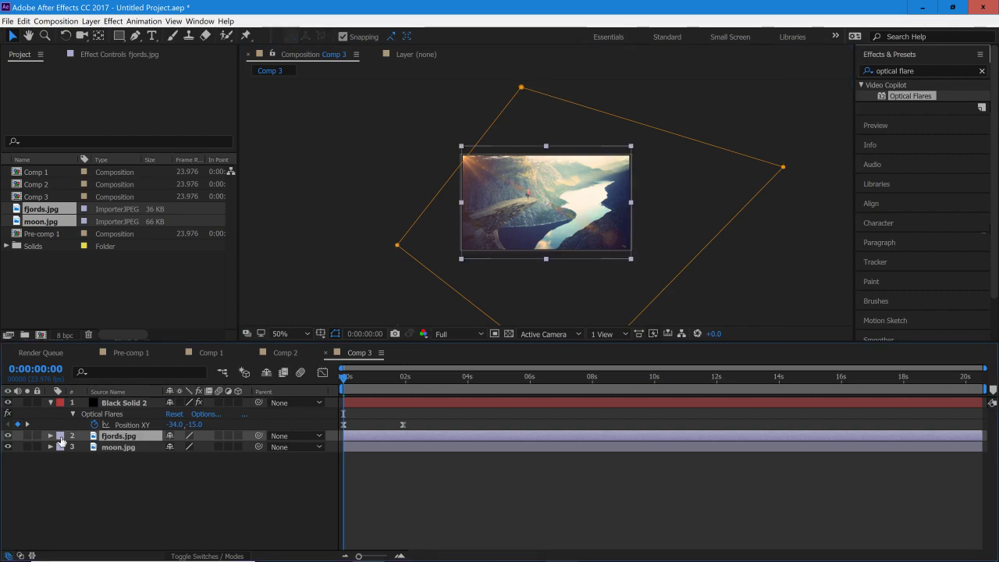
Keyframe the fjords Mask Path at 0:00, then slide the mask down-right at 0:00:01:22.
key(m)
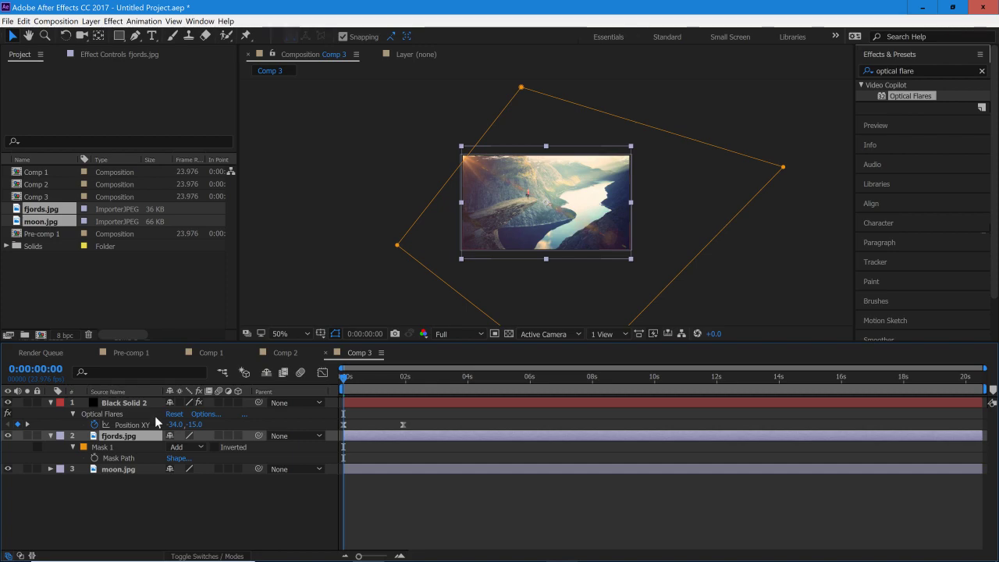
click(72, 448)
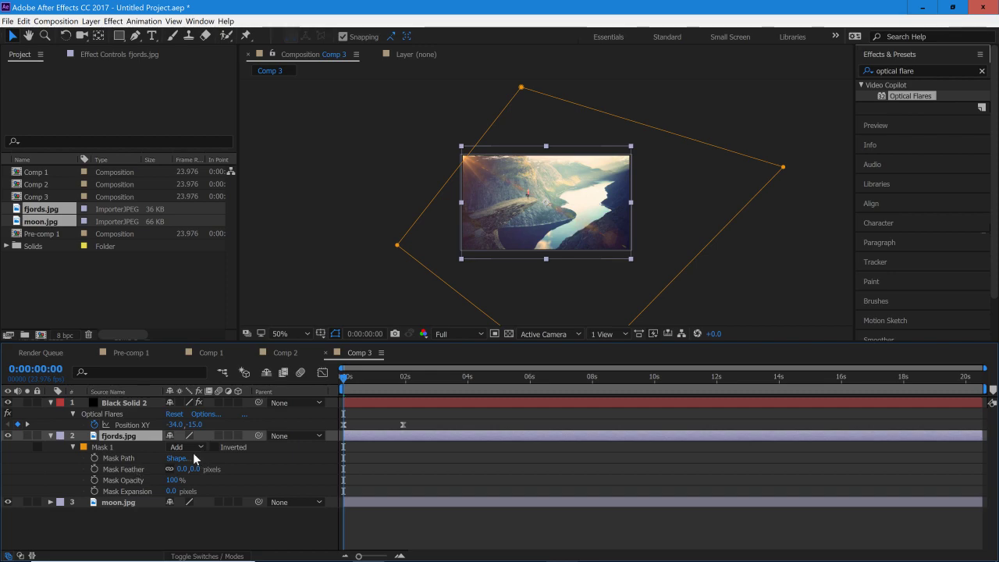
click(94, 459)
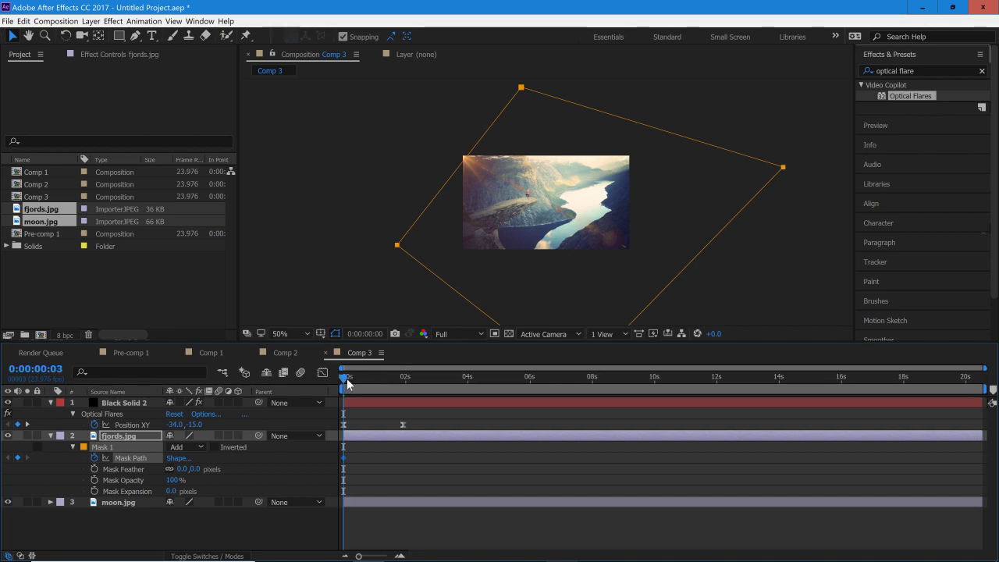
drag(345, 378, 403, 391)
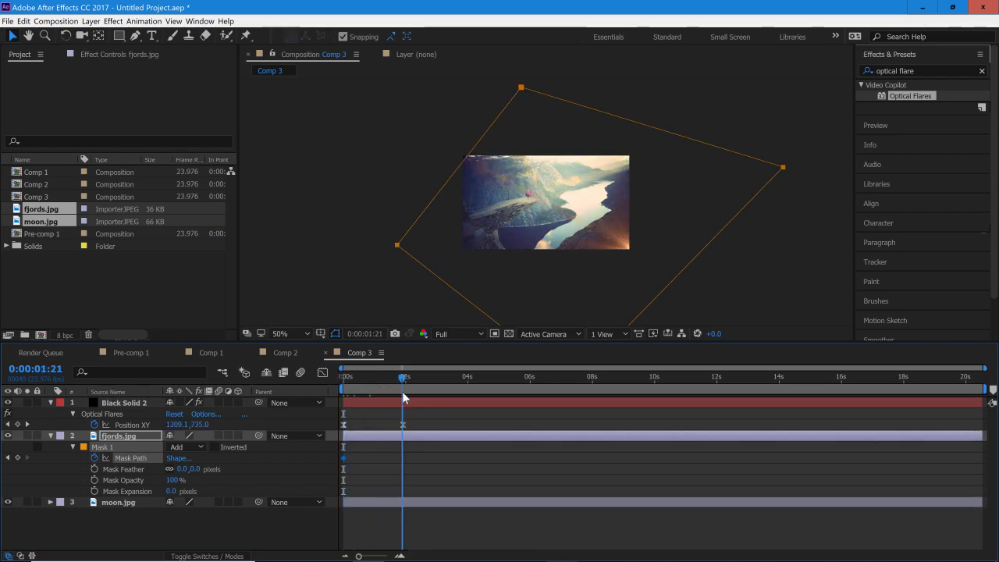
click(396, 441)
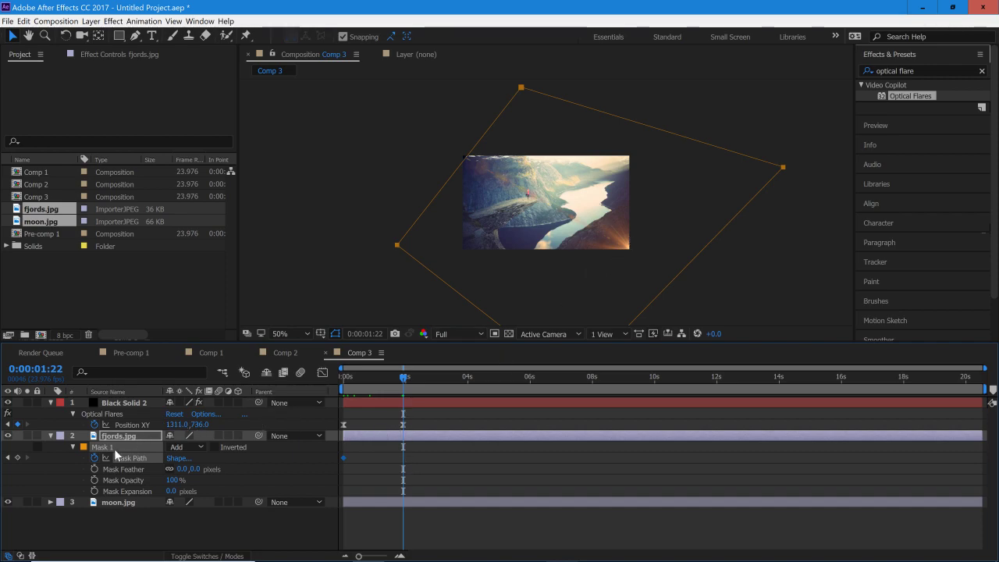
double_click(398, 246)
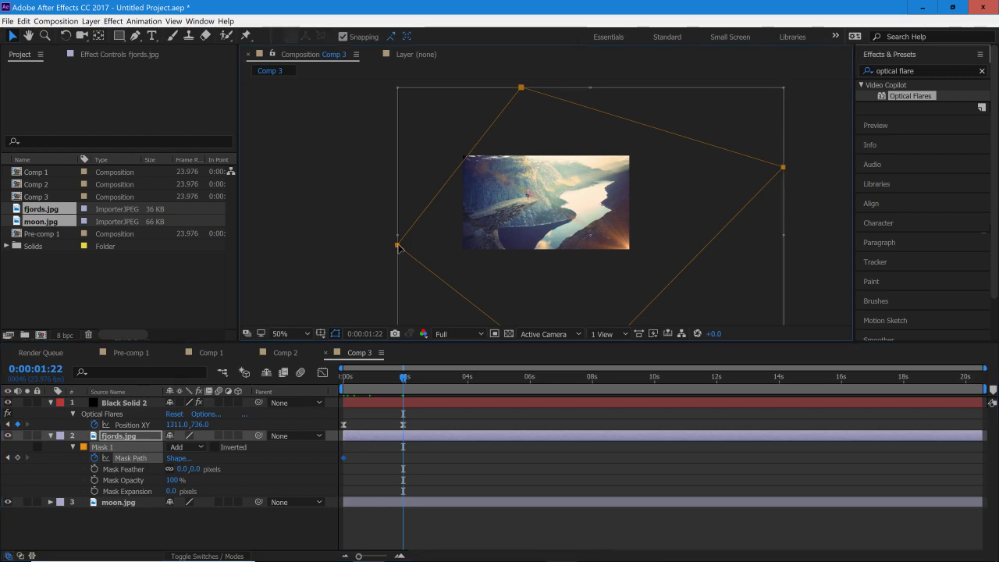
drag(398, 248, 576, 319)
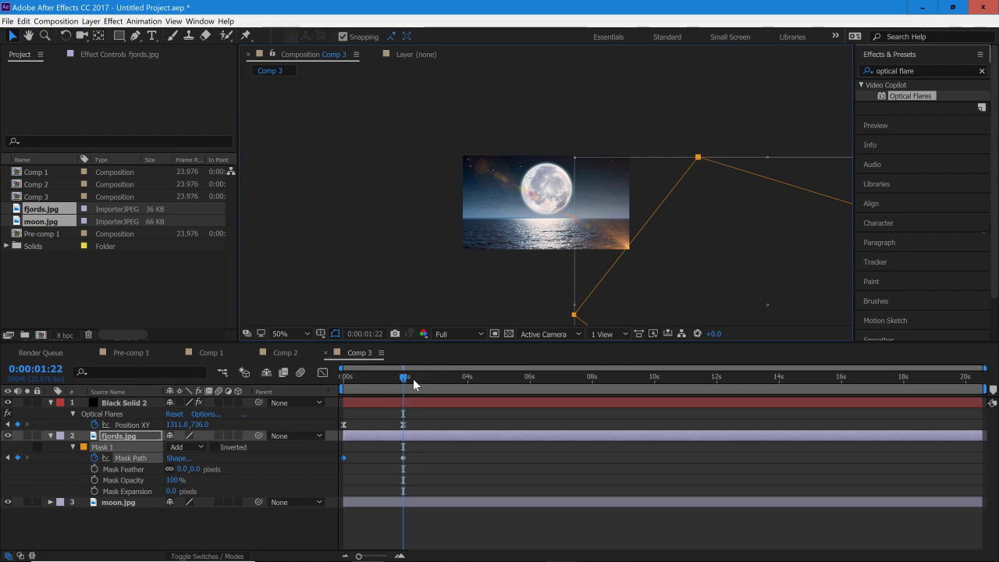
mouse_move(395, 382)
mouse_down()
mouse_move(346, 391)
mouse_move(376, 386)
mouse_up()
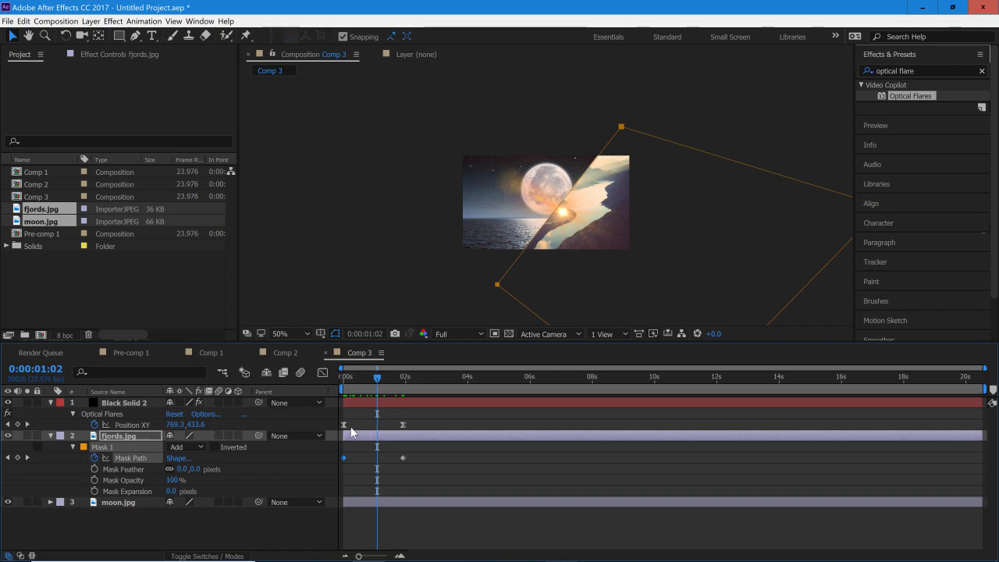
Apply Easy Ease to both Mask Path keyframes.
drag(420, 453, 346, 458)
right_click(344, 459)
mouse_move(406, 451)
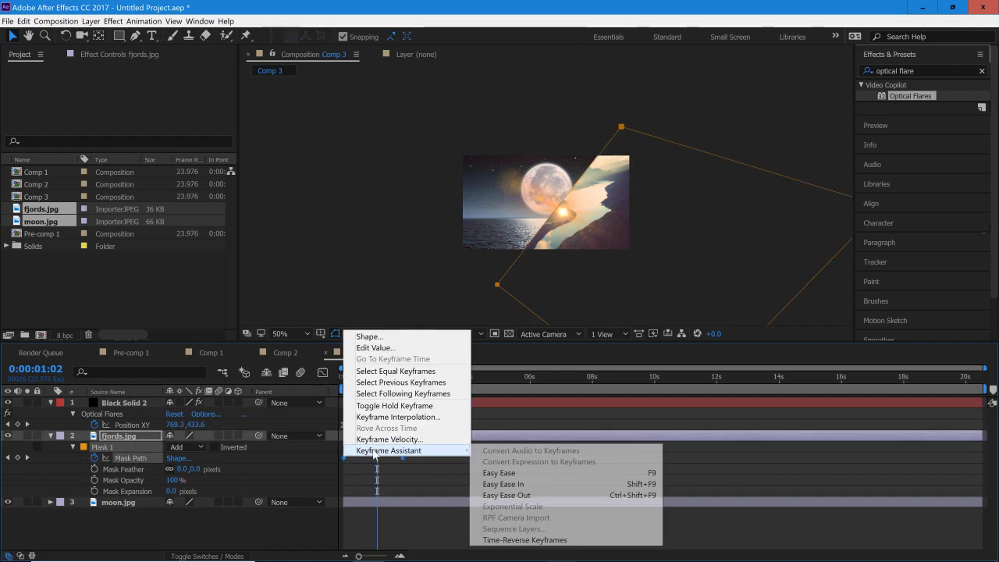
click(520, 474)
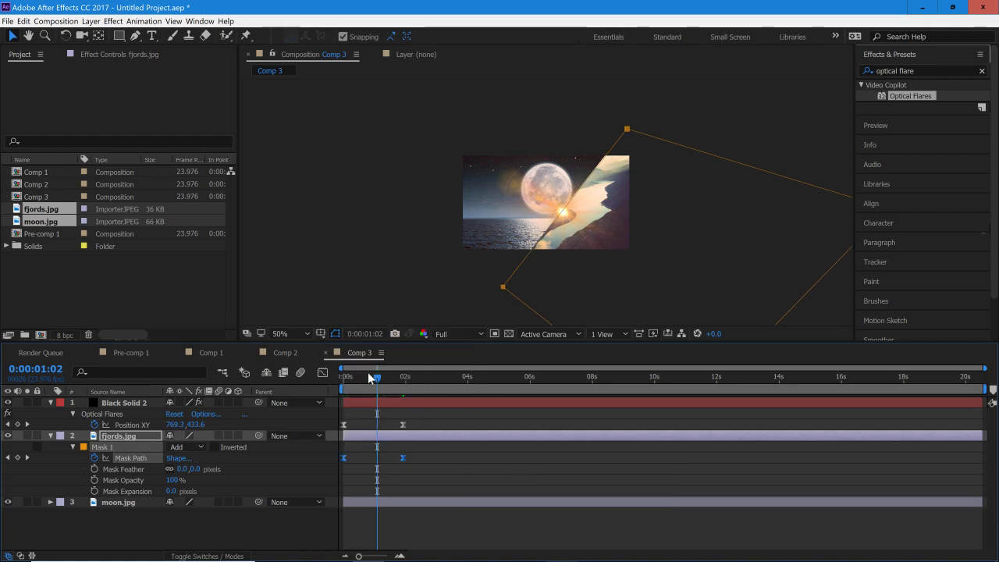
Raise the fjords Mask Feather to 82.0,82.0 pixels, checking the wipe at 0:00:01:08.
mouse_move(374, 375)
mouse_down()
mouse_move(346, 381)
mouse_move(384, 386)
mouse_up()
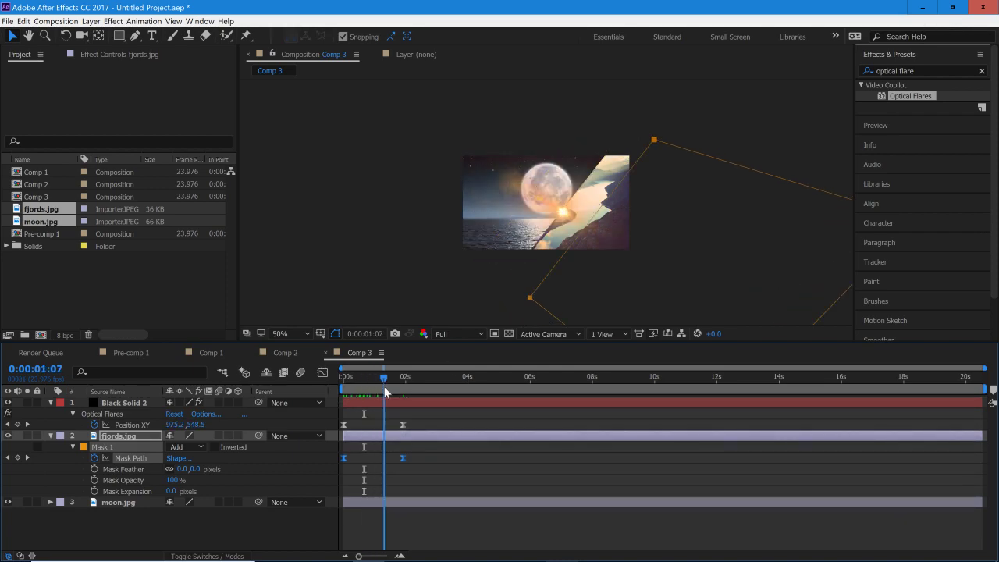
click(432, 482)
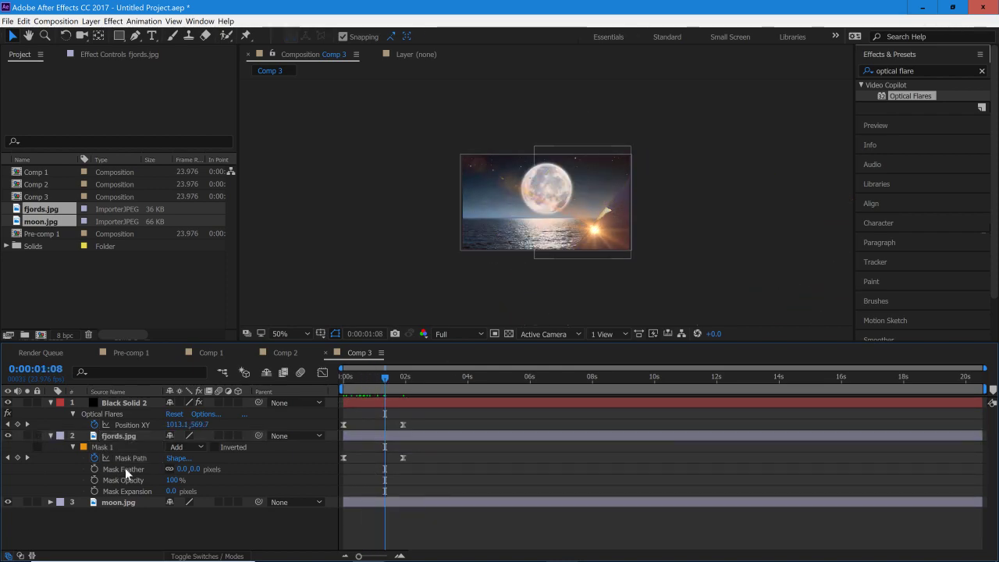
drag(193, 469, 207, 469)
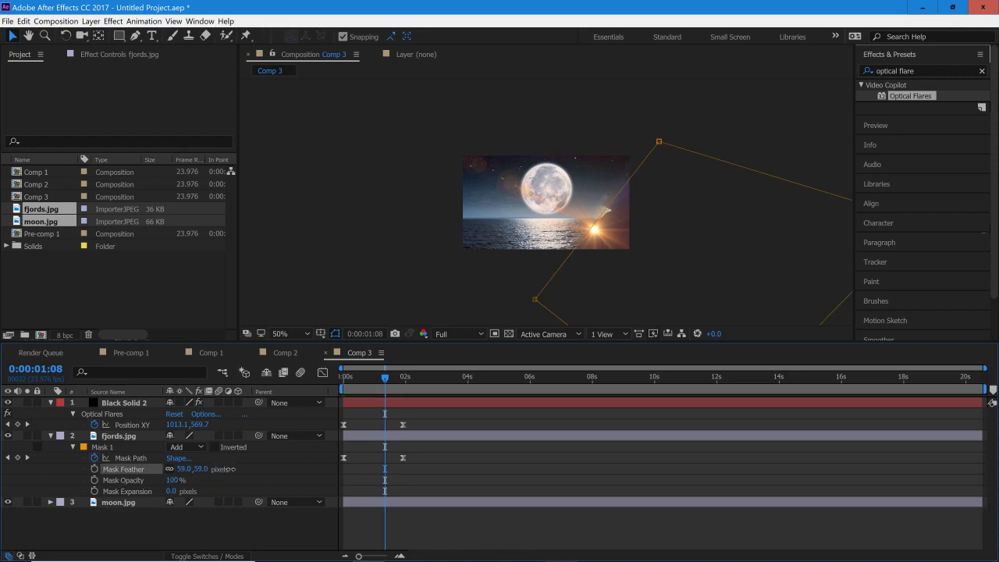
drag(233, 471, 245, 473)
click(359, 436)
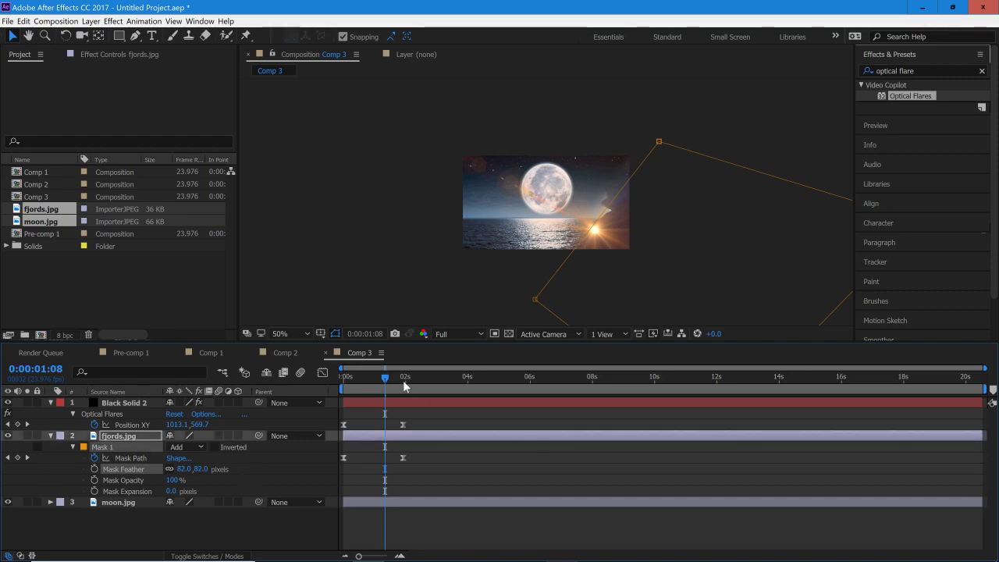
drag(371, 380, 343, 399)
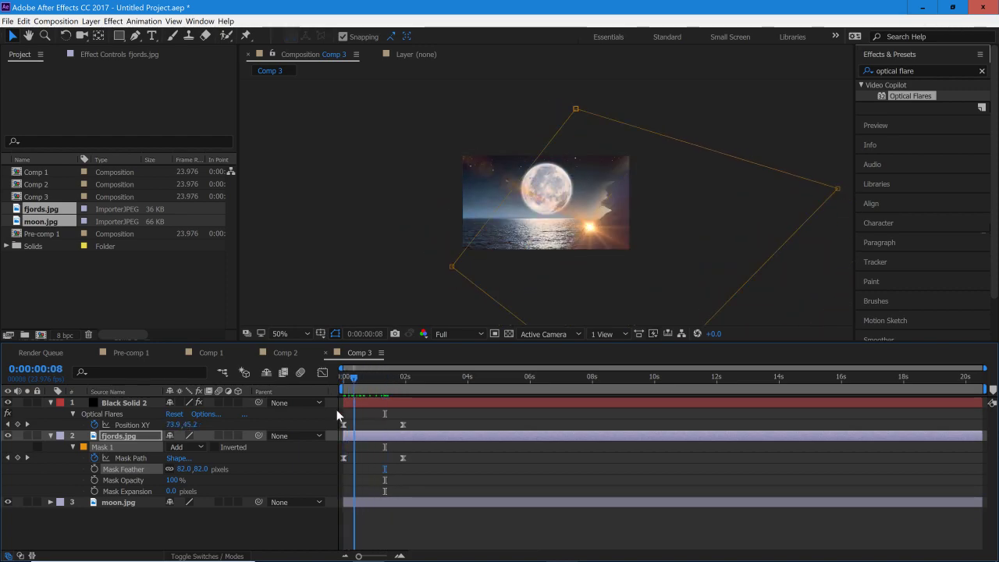
Clear the selections and play and scrub a preview of the fjords-to-moon wipe.
click(889, 54)
click(796, 213)
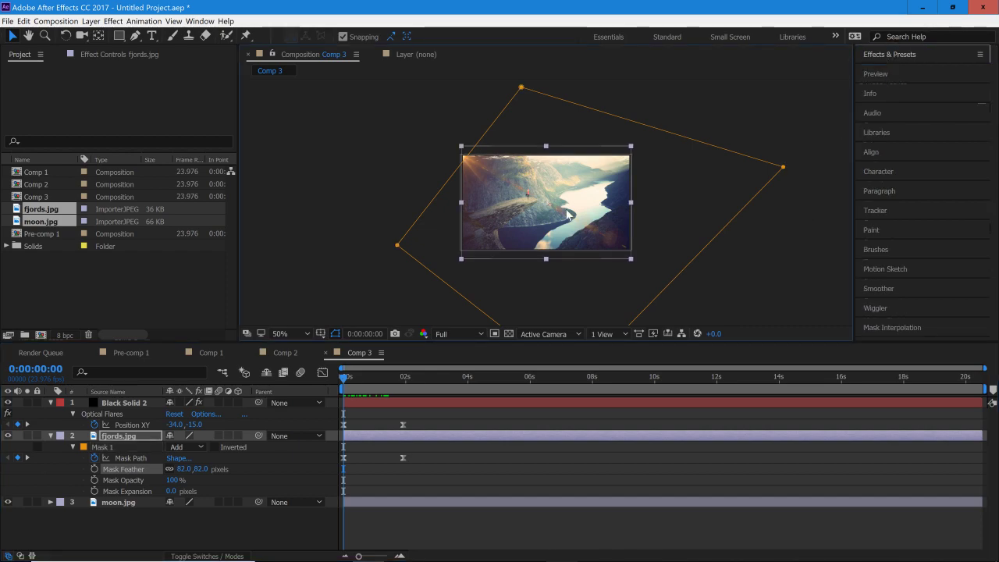
click(305, 131)
click(937, 78)
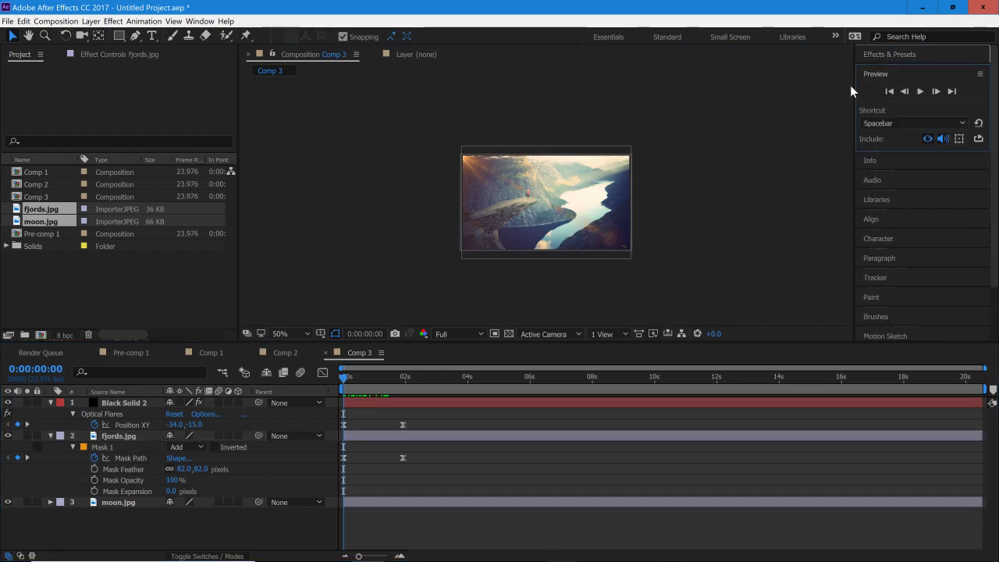
click(916, 91)
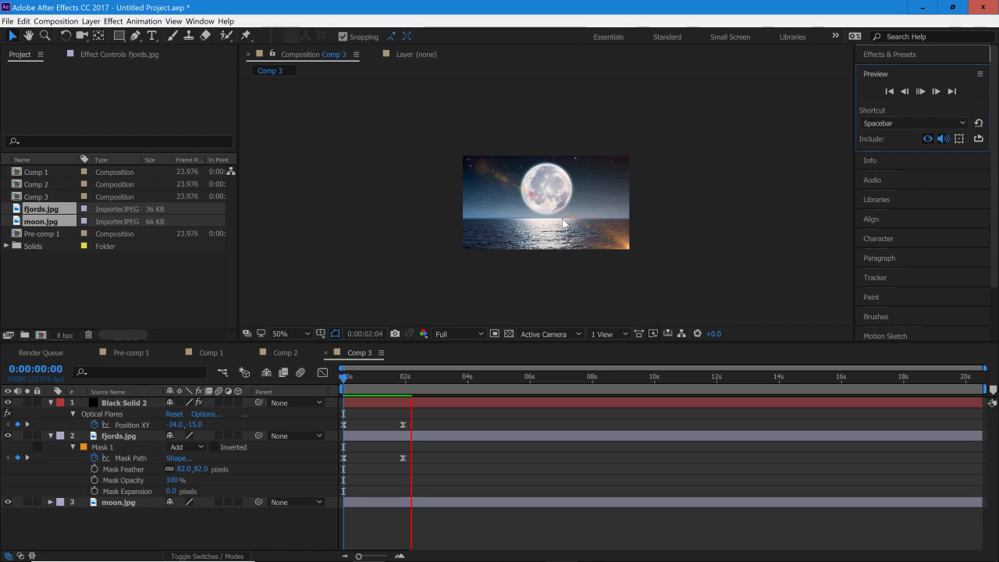
click(342, 380)
drag(342, 383, 365, 382)
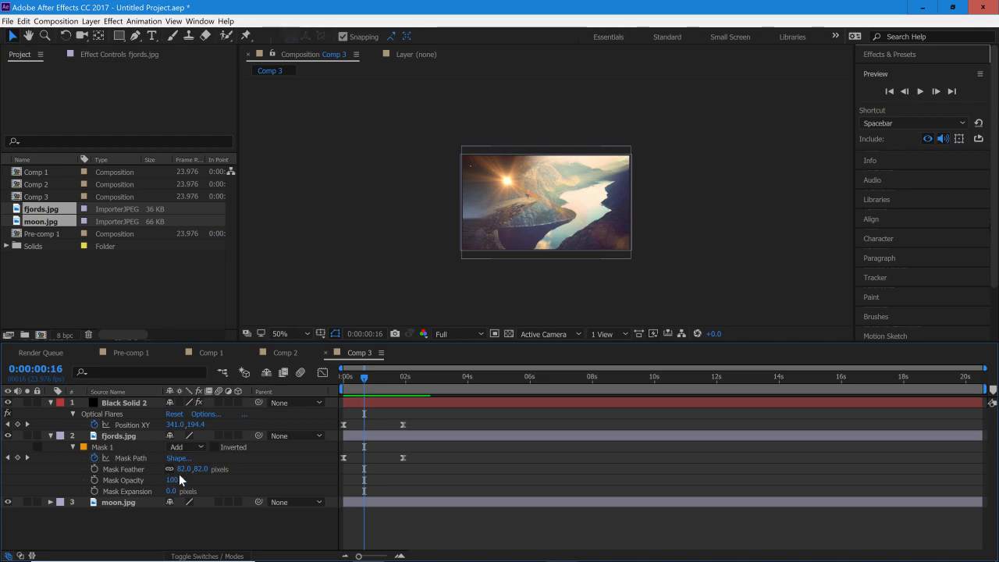
Raise the fjords Mask Feather to 107.0,107.0 pixels and scrub to check the softer edge.
drag(195, 474, 216, 474)
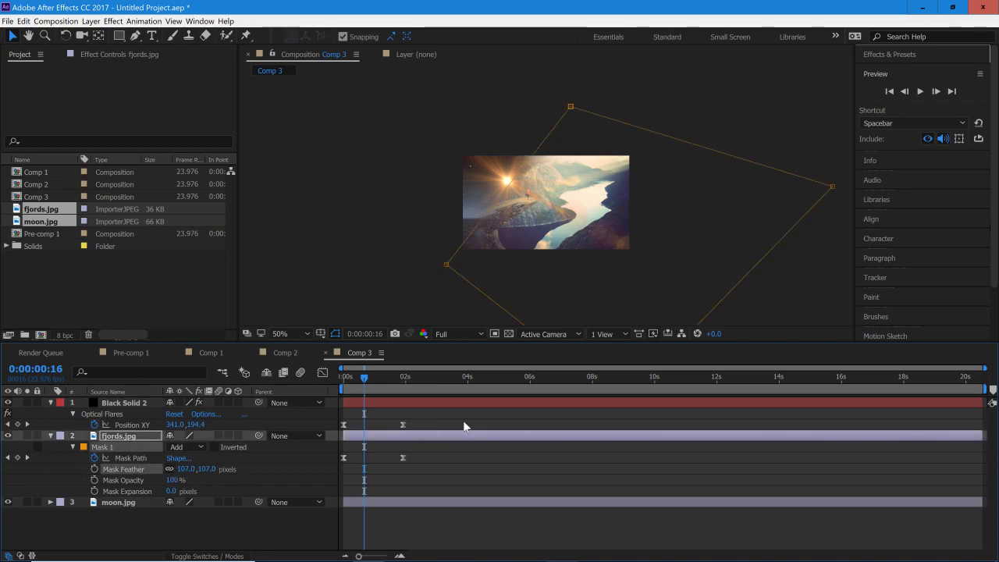
click(355, 277)
drag(364, 391, 386, 377)
click(113, 54)
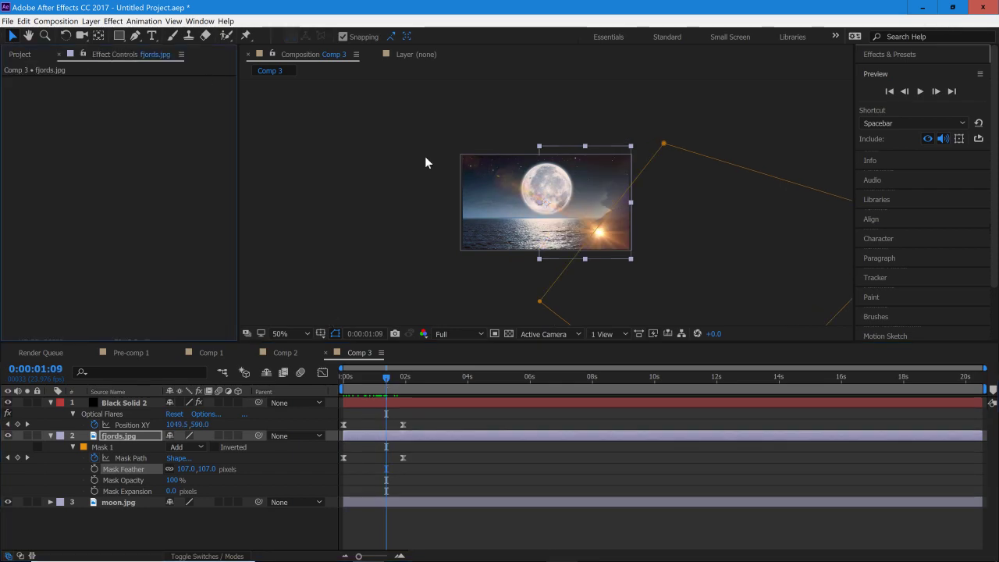
drag(385, 381, 329, 406)
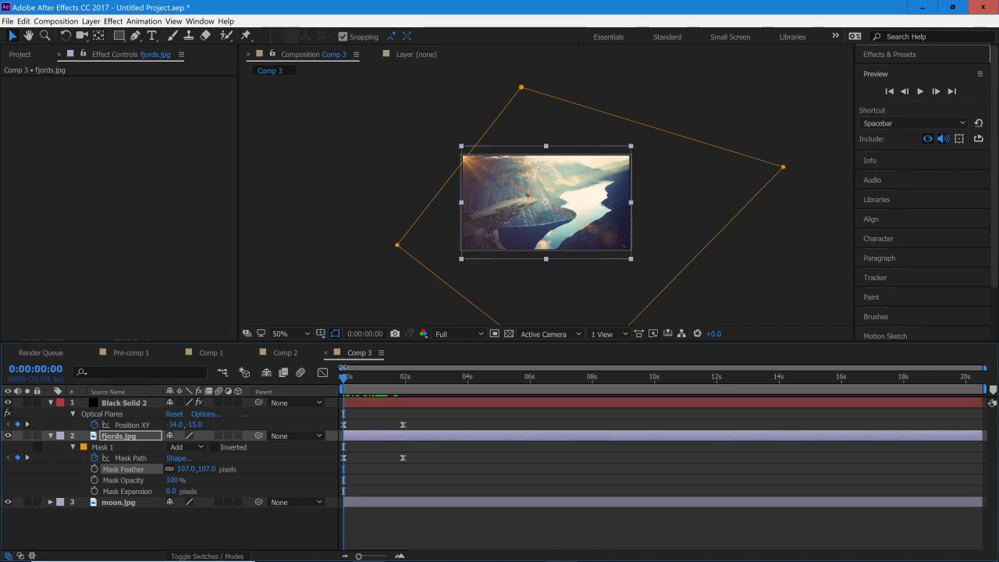
click(323, 251)
click(20, 54)
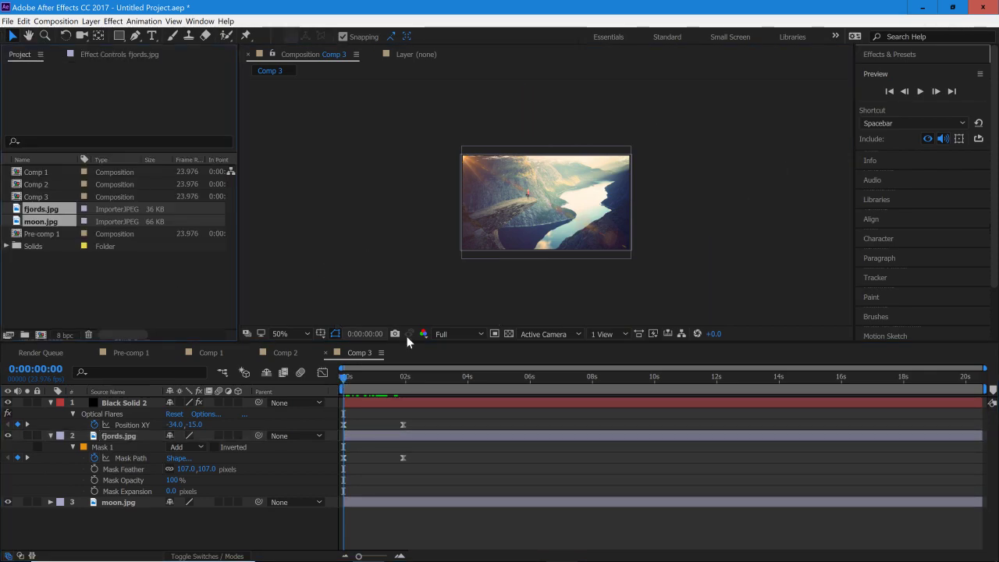
mouse_move(556, 556)
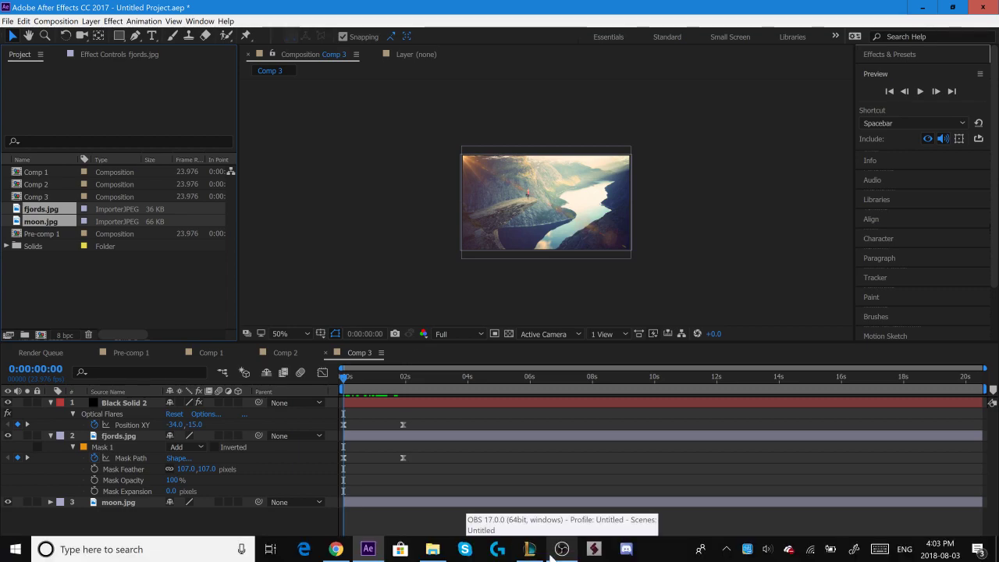